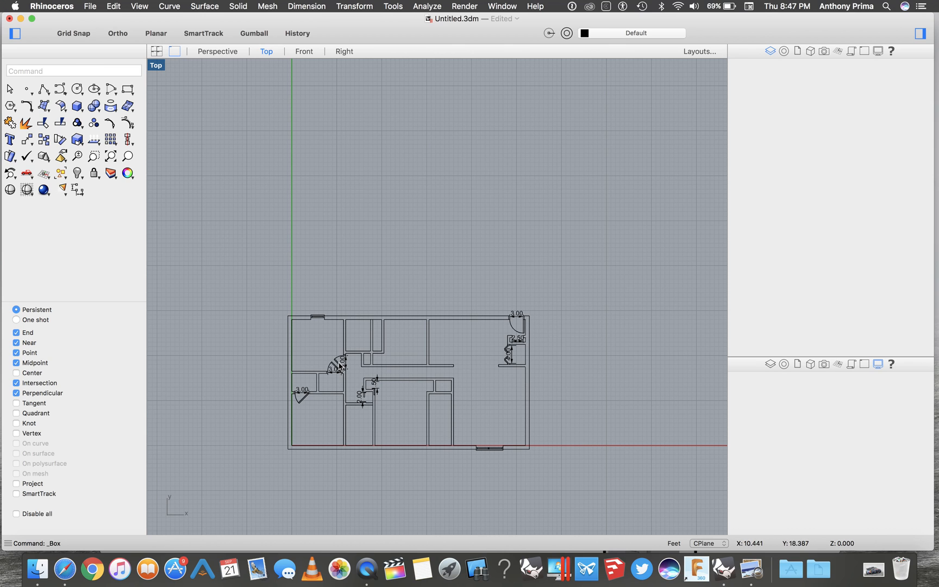
scroll(344, 372, up, 5)
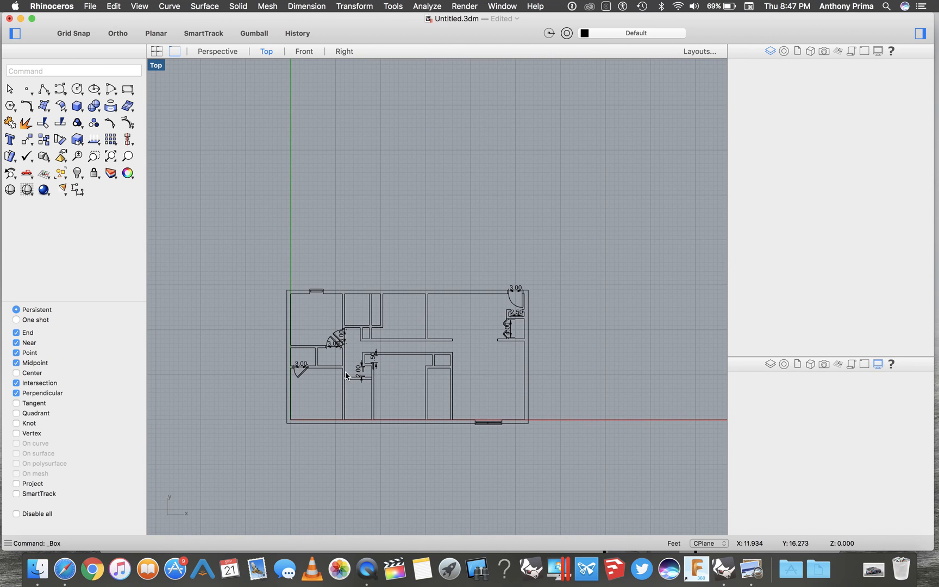
scroll(345, 375, up, 2)
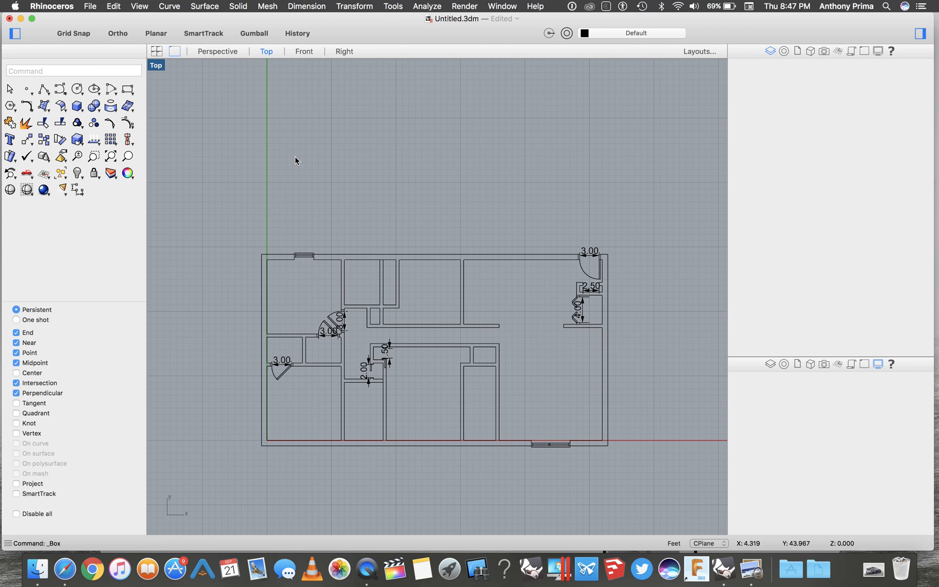
scroll(378, 181, up, 5)
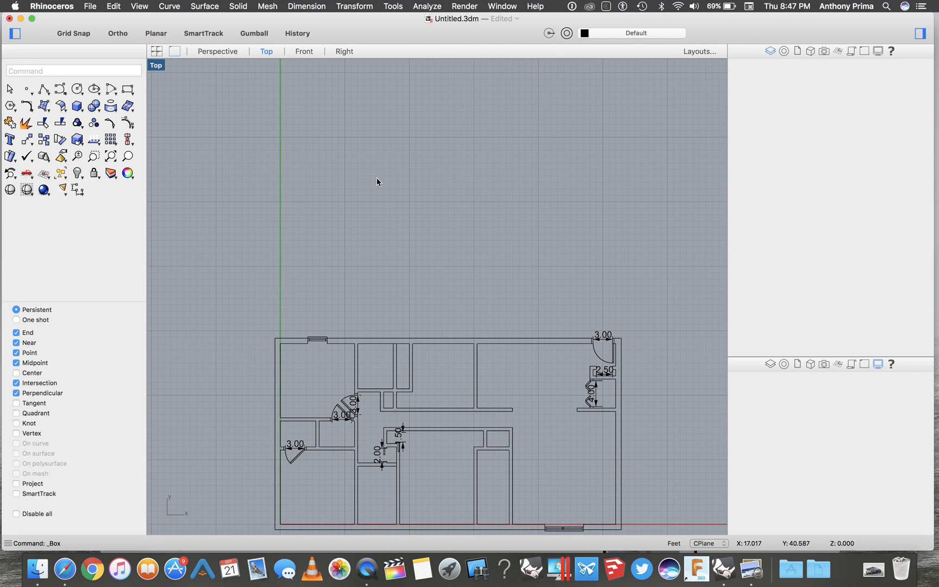
In the Perspective view, start a three-point box in the empty area beside the floor plan with a 3 ft first edge
click(217, 52)
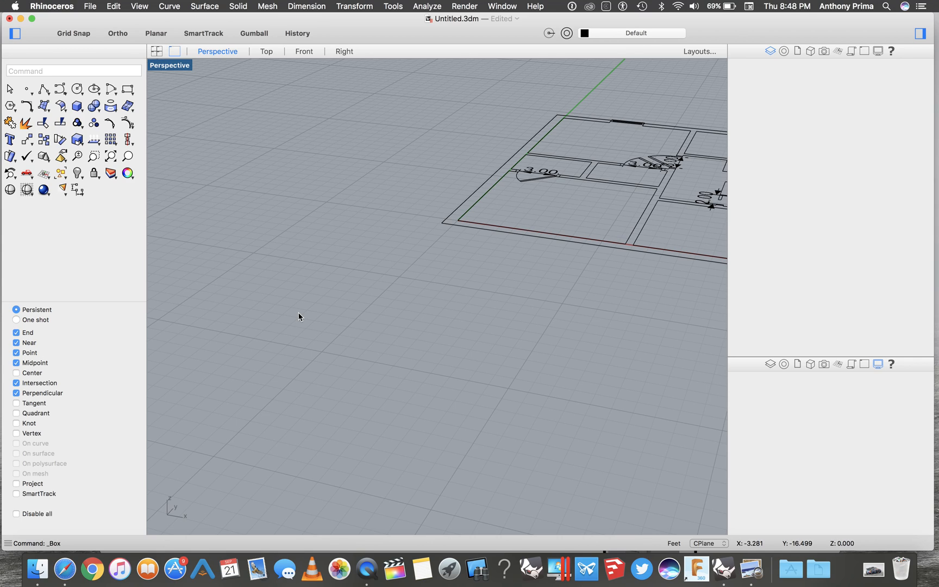
click(76, 104)
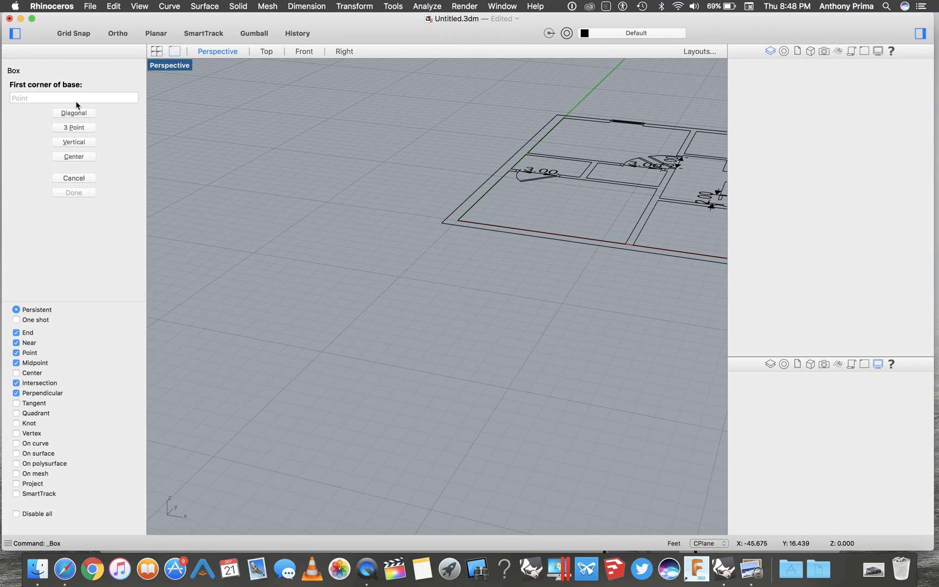
click(75, 127)
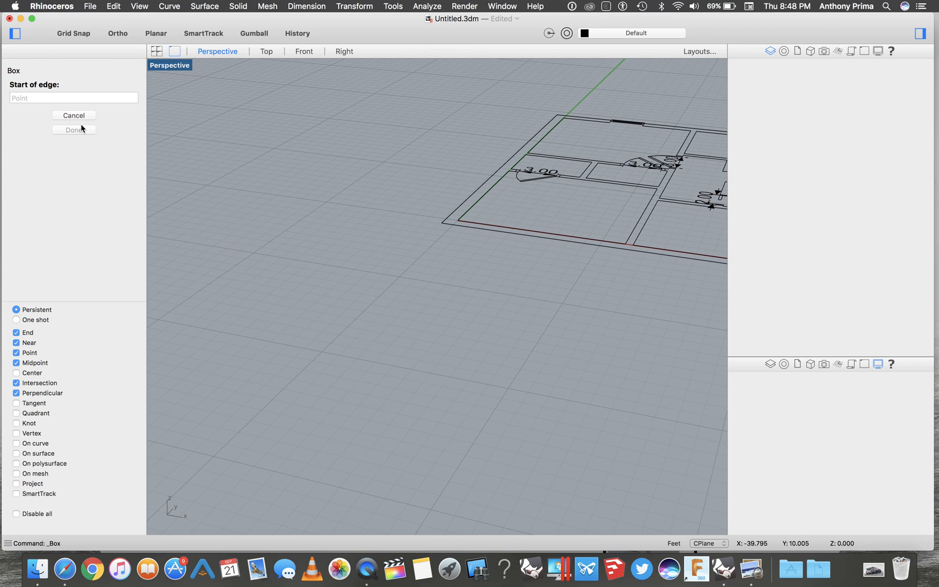
click(321, 351)
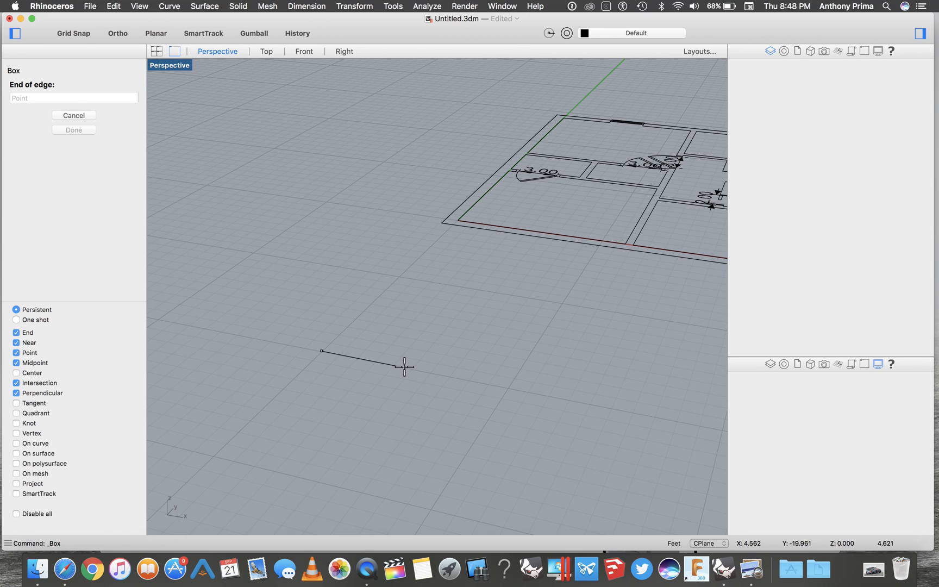
click(54, 94)
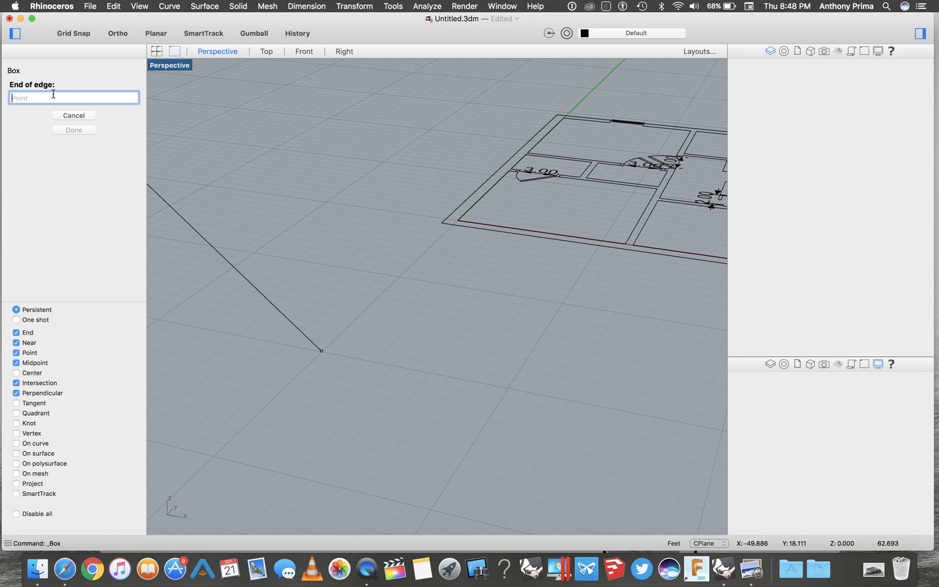
text(3)
key(Return)
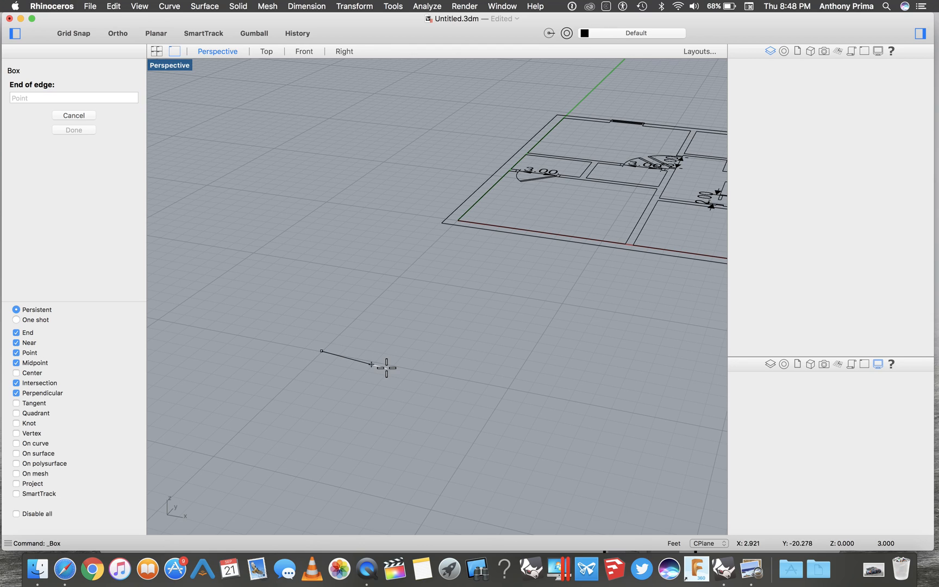
click(391, 367)
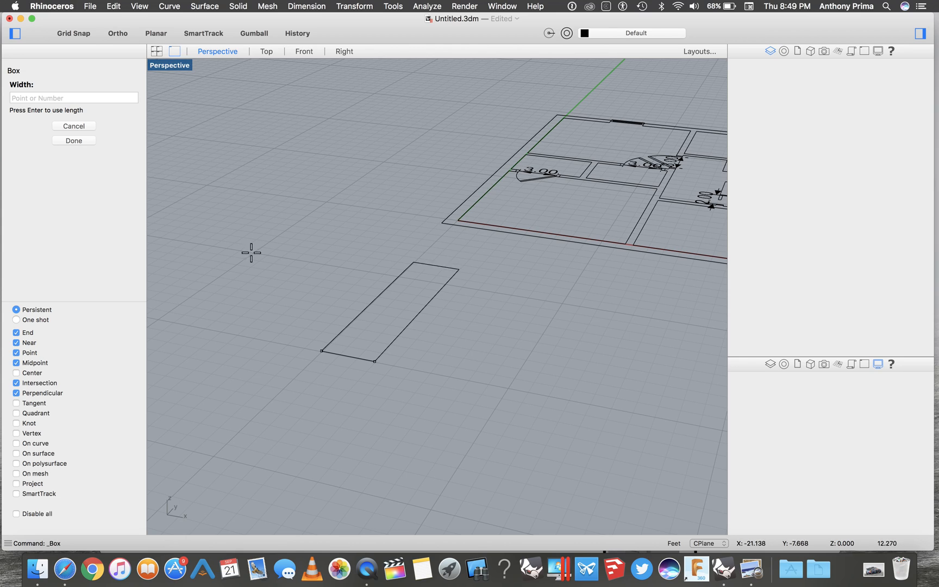
Finish the box with a width of 0.75 ft and a height of 0.5 ft
click(55, 101)
text(.5)
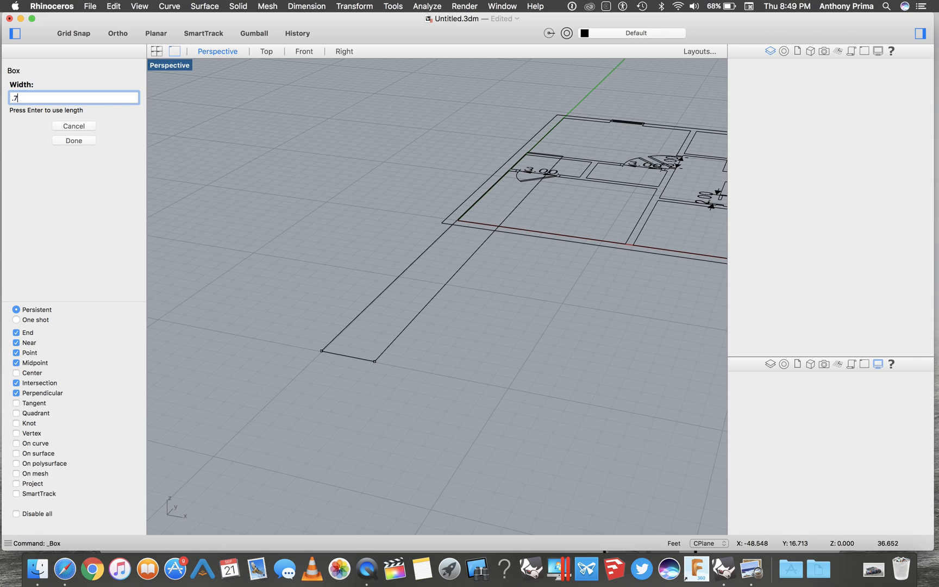
key(Return)
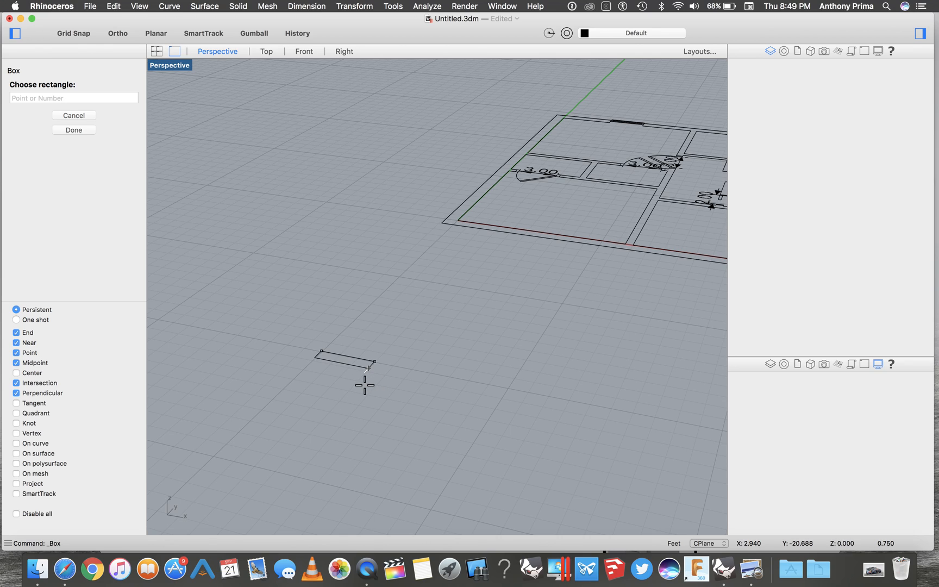
click(357, 382)
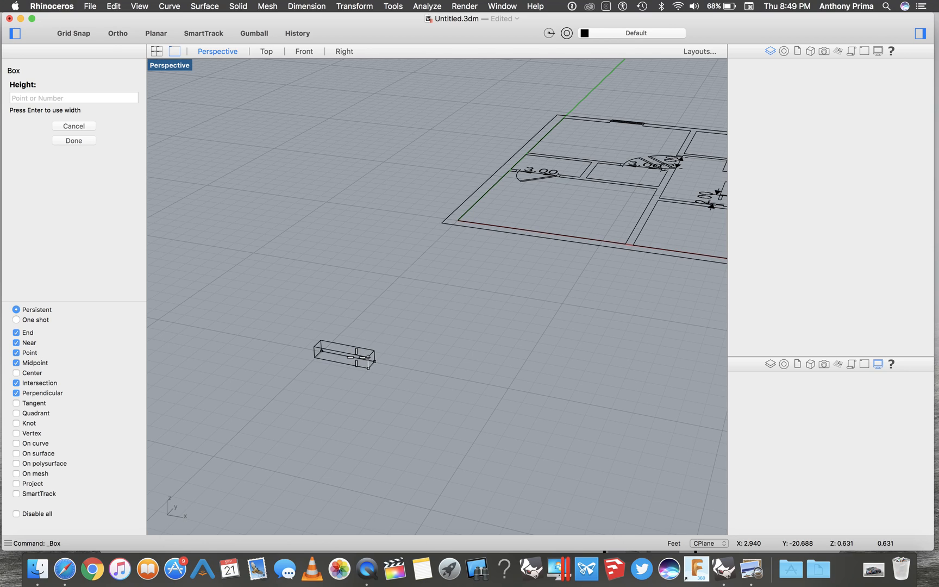
click(76, 97)
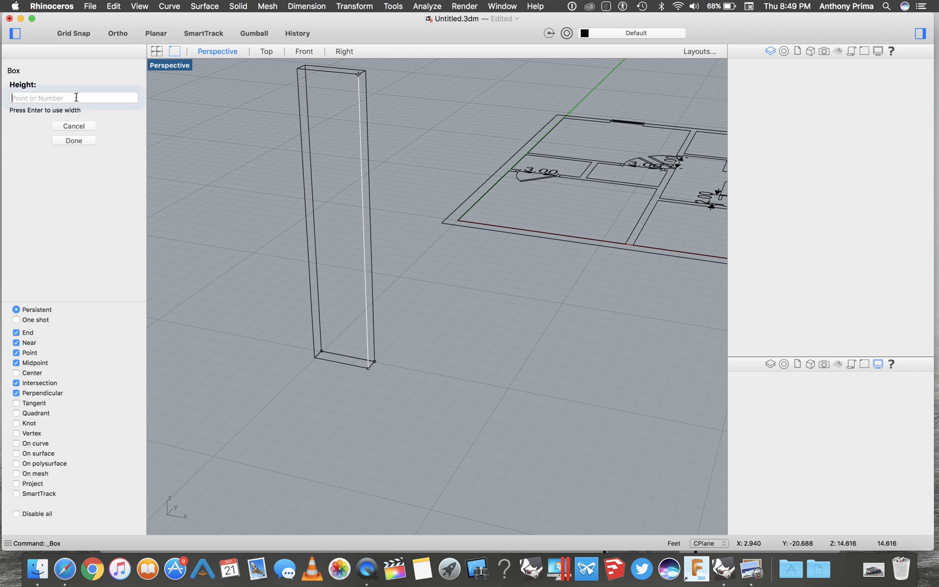
text(0.5)
key(Return)
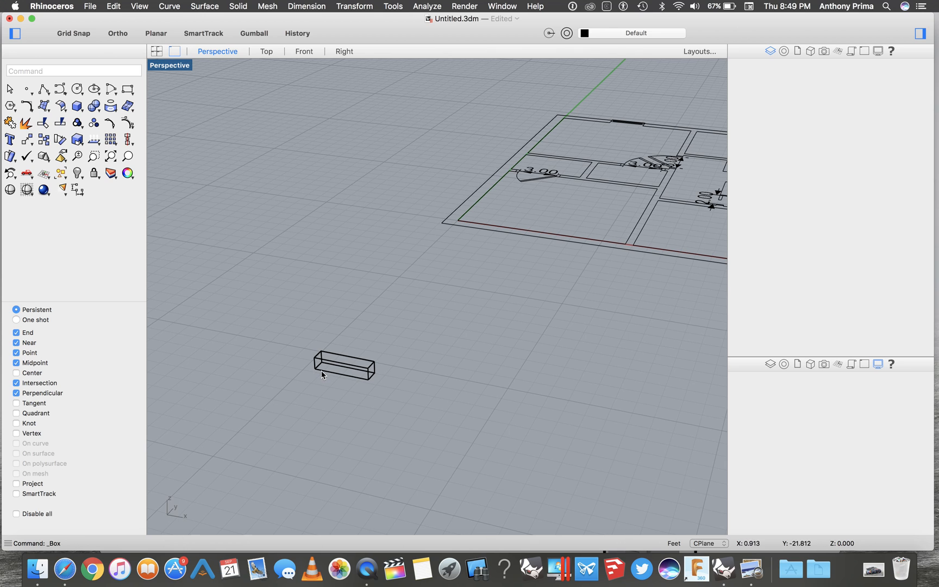
Duplicate the box and move the copy up and back one depth, edge to edge with the first, as a second stair step
scroll(289, 370, down, 10)
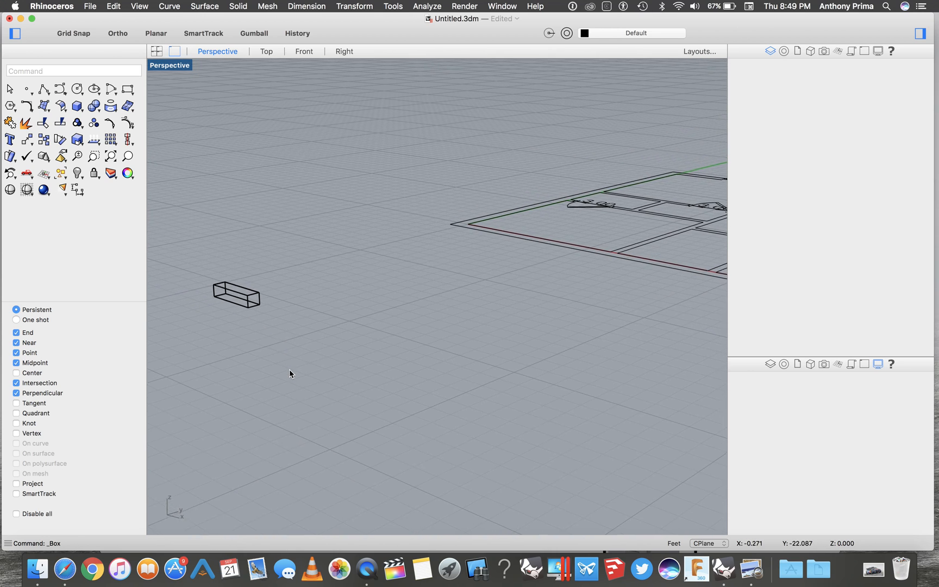
shift+scroll(353, 394, left, 10)
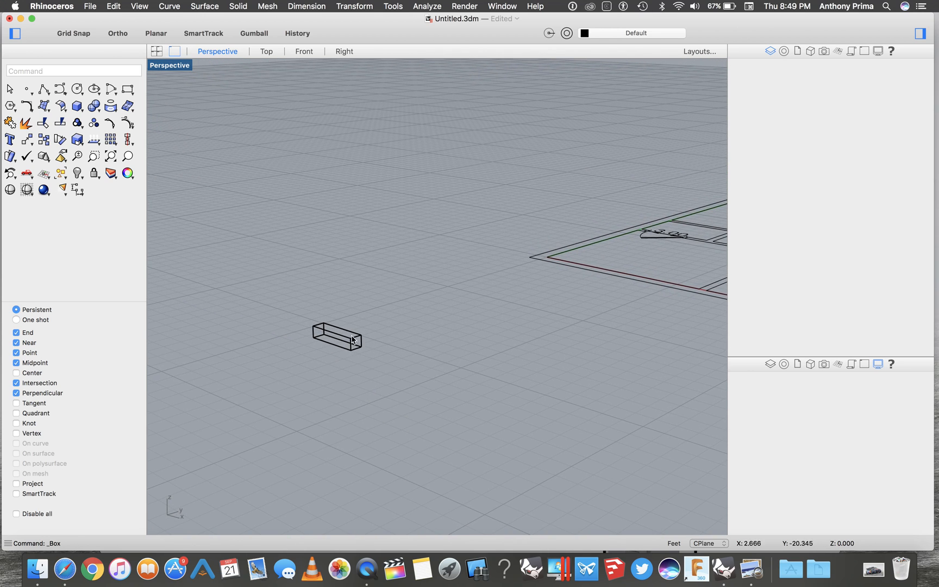
click(352, 340)
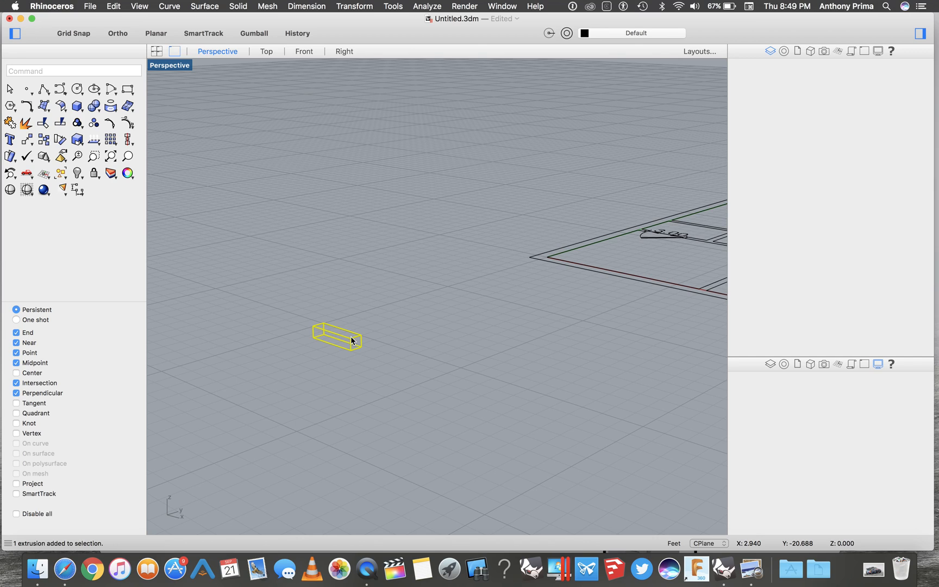
key(super+v)
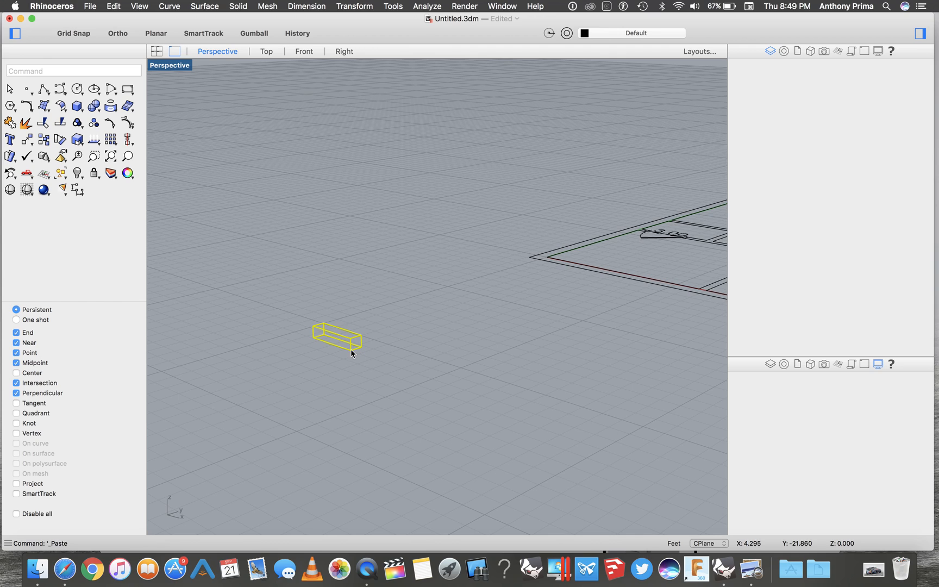
drag(352, 354, 351, 347)
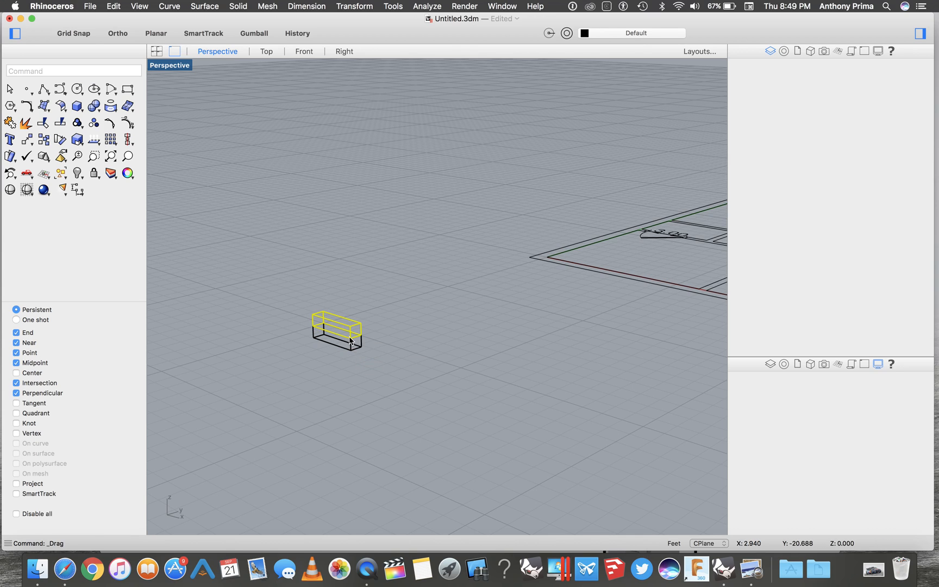
mouse_move(361, 343)
mouse_down()
mouse_move(341, 332)
mouse_move(350, 345)
mouse_up()
Examine from the side and from above how the two stair boxes meet
right_drag(380, 348, 280, 352)
click(280, 352)
scroll(280, 352, right, 5)
shift+scroll(281, 353, left, 5)
scroll(280, 352, up, 3)
scroll(280, 353, up, 4)
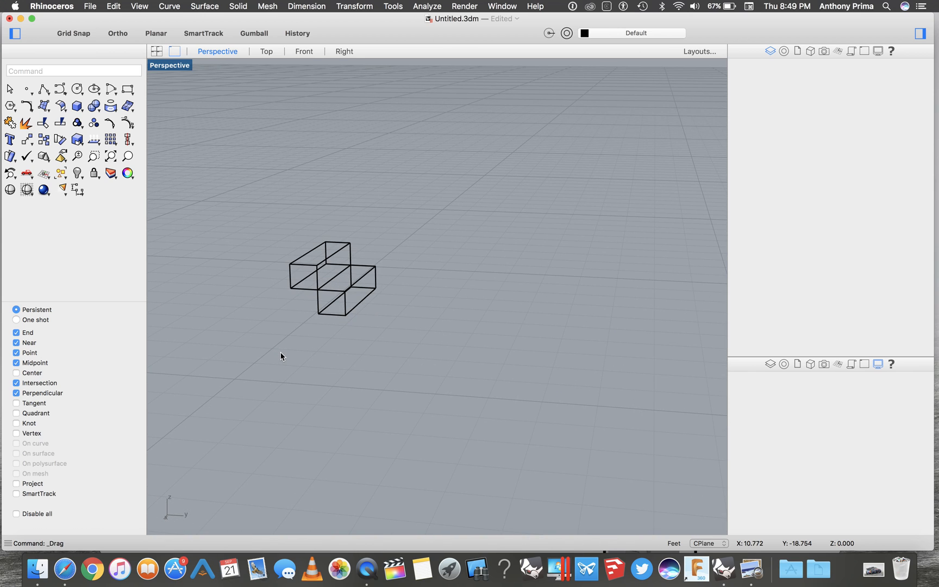
scroll(295, 352, down, 8)
scroll(295, 353, up, 8)
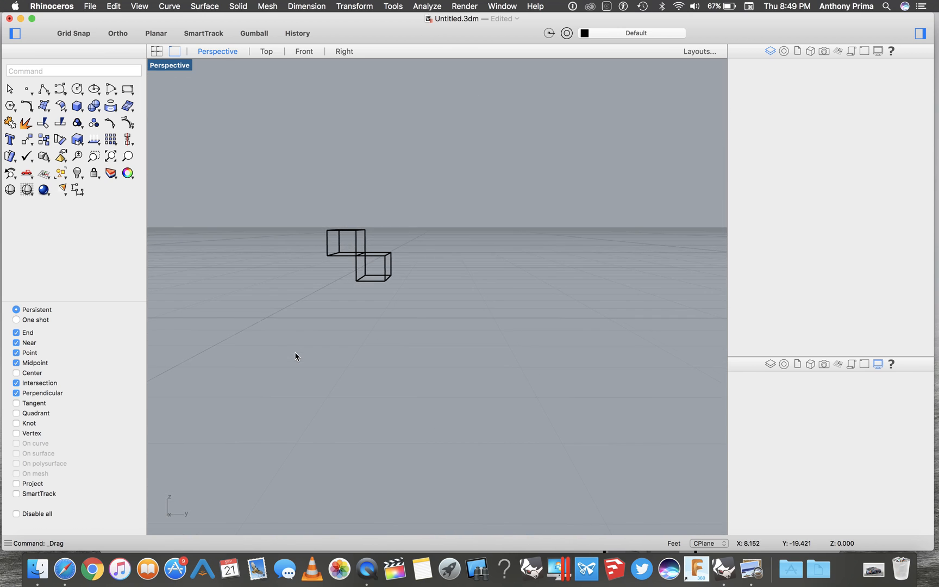
scroll(295, 353, up, 3)
scroll(295, 352, right, 3)
scroll(512, 357, right, 5)
scroll(513, 358, right, 5)
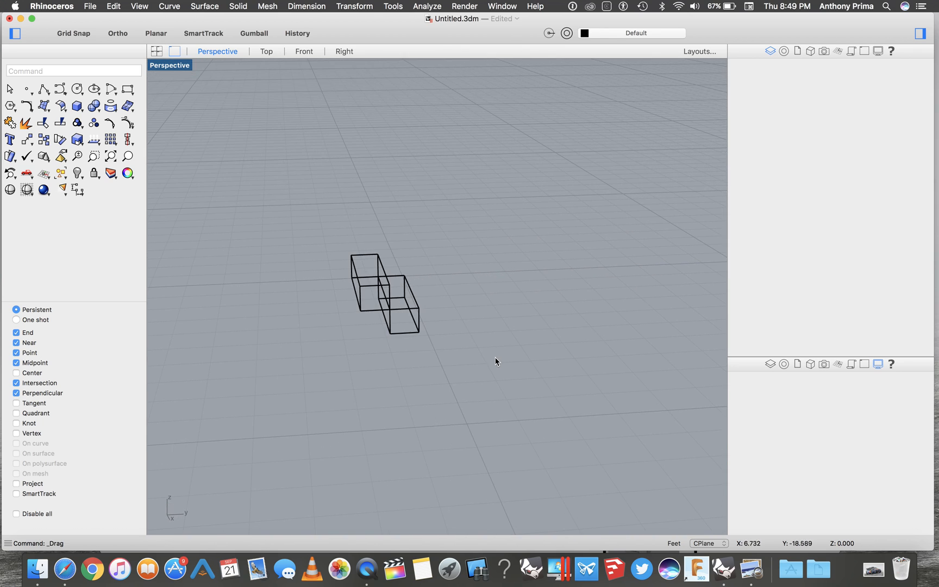
Delete both stair boxes
scroll(496, 357, right, 3)
drag(272, 214, 472, 376)
key(Delete)
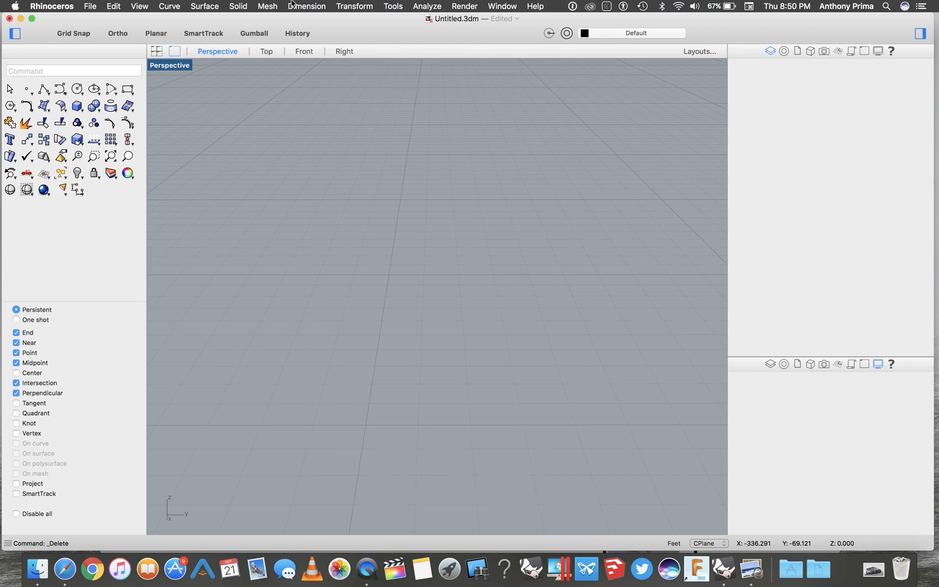
In the Top view, start a rectangle above the floor plan with Grid Snap on, placing its first corner at X 0, Y 40
click(266, 51)
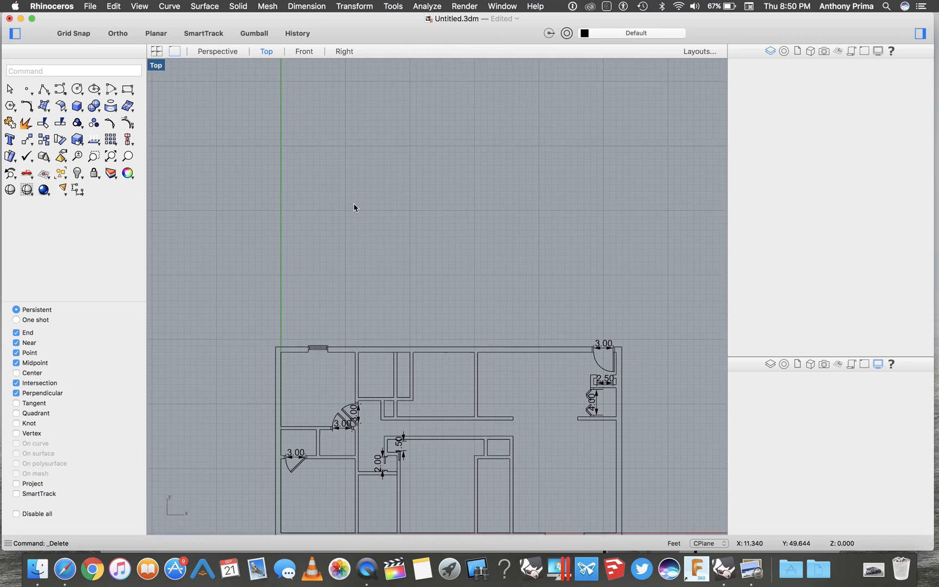
scroll(354, 208, up, 3)
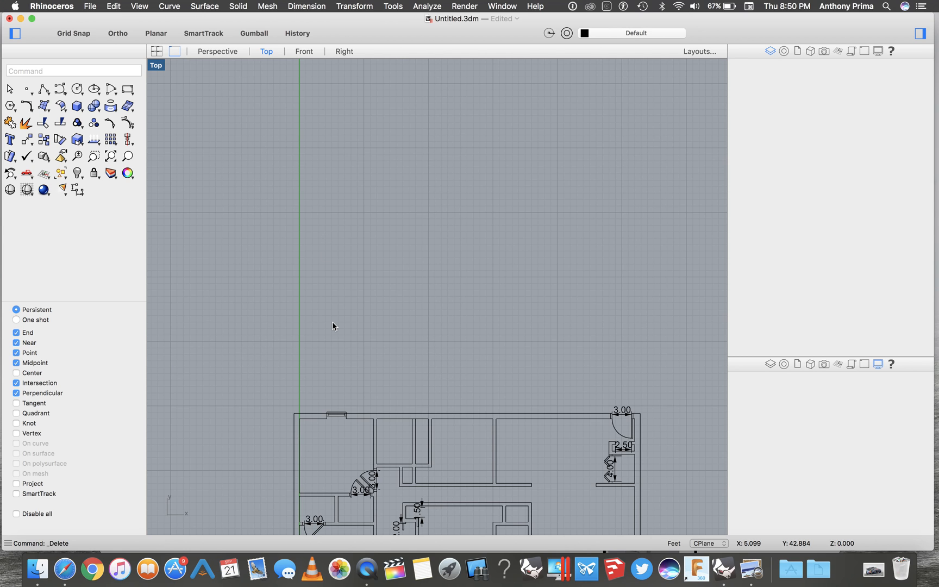
scroll(333, 321, up, 3)
scroll(333, 322, up, 3)
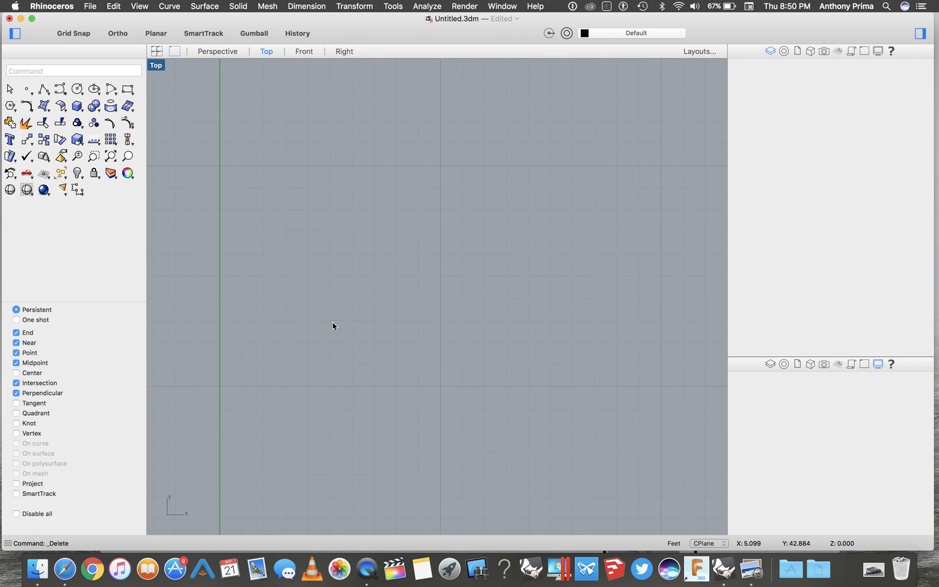
click(127, 90)
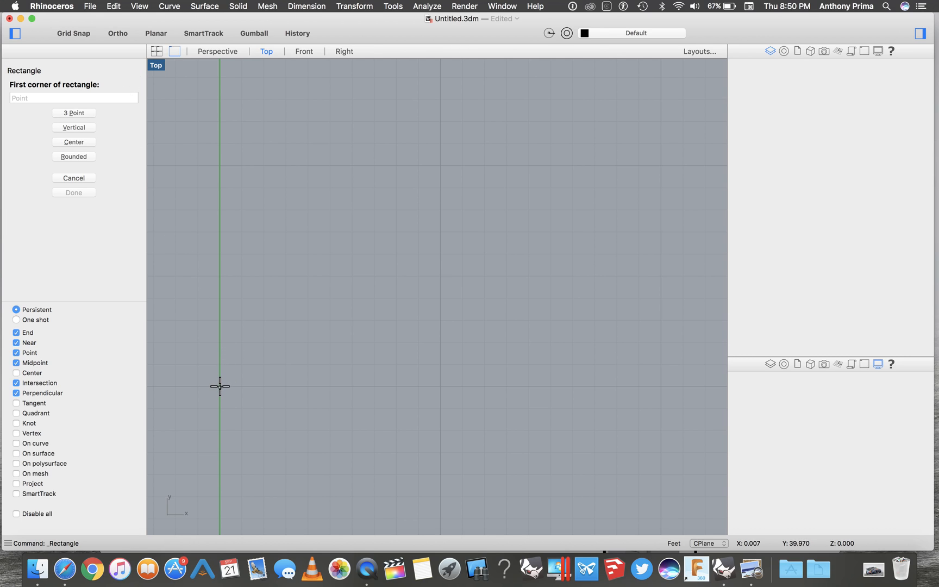
click(80, 34)
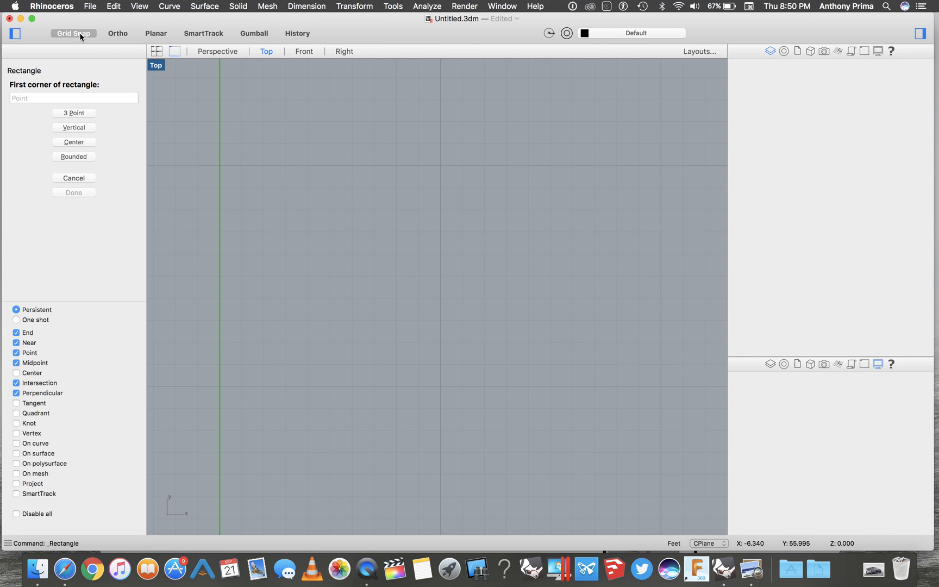
click(220, 386)
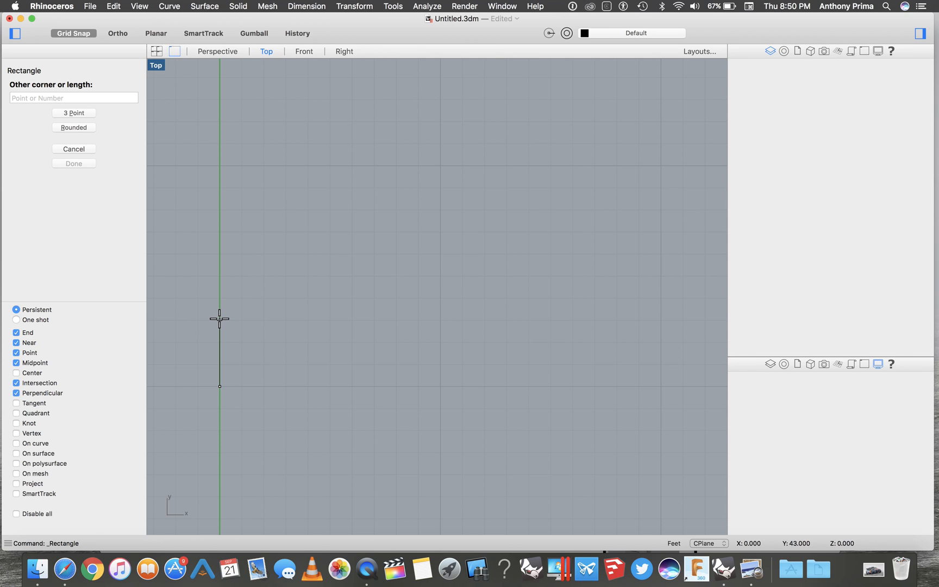
Complete it as a three-point rectangle with a 3 ft edge along the Y axis and a 0.75 ft width on the positive X side
click(55, 98)
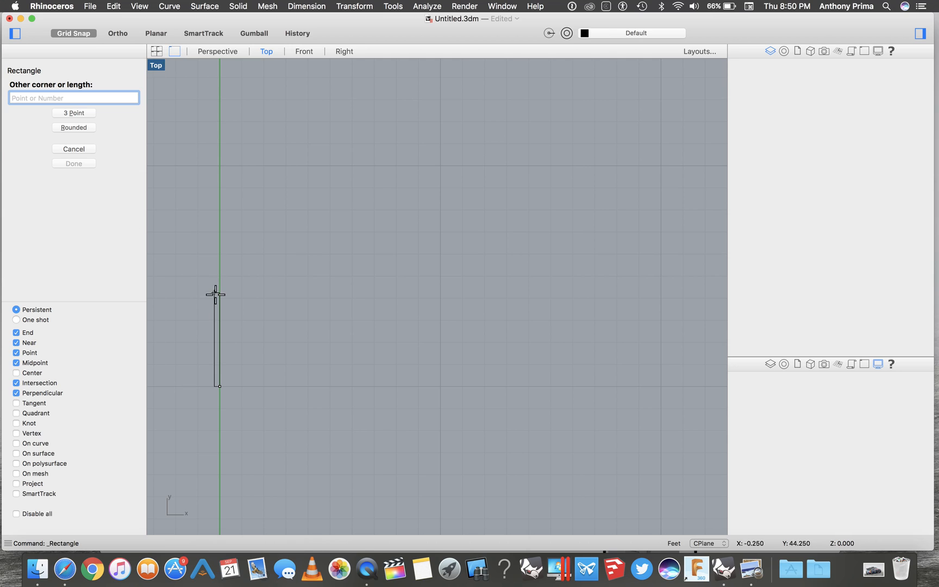
click(71, 113)
click(60, 97)
text(.75)
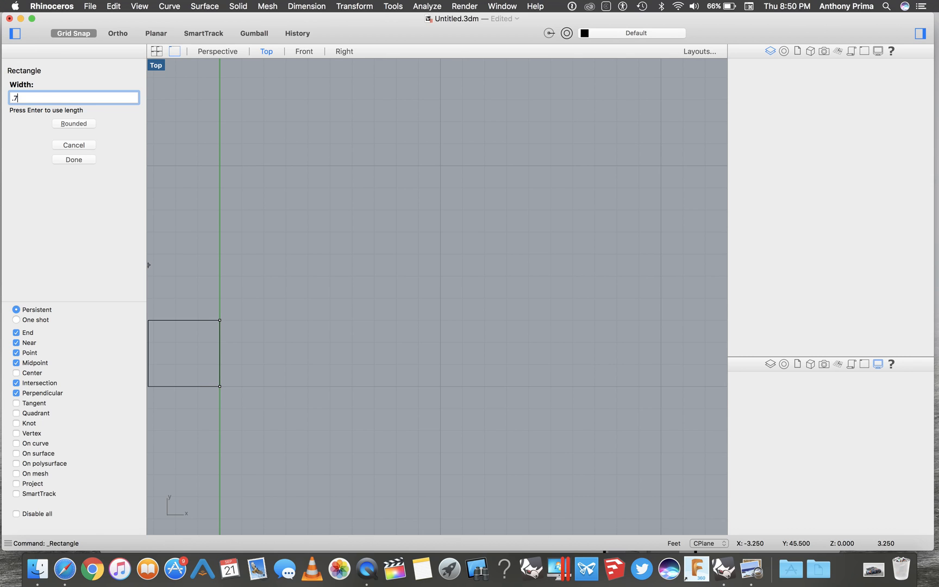
key(Return)
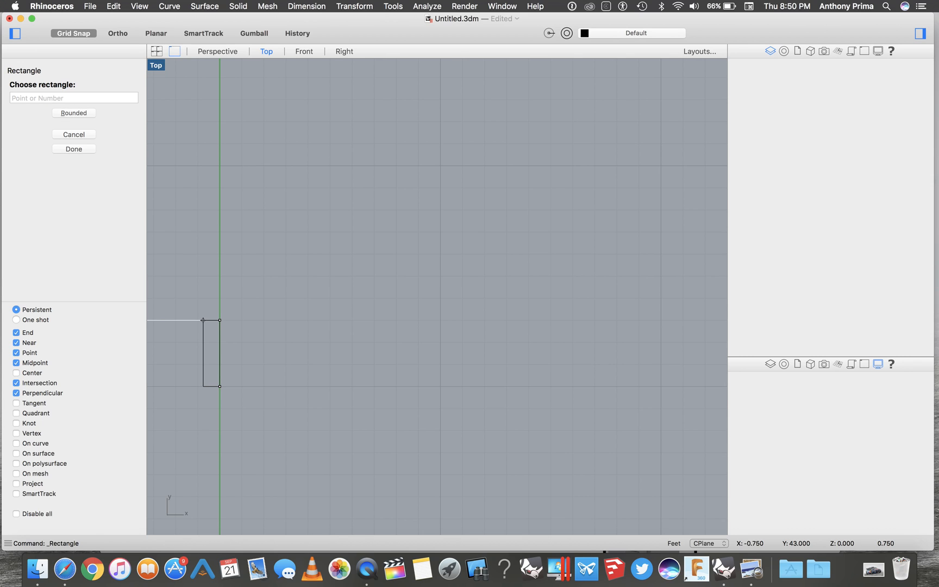
click(247, 341)
Copy the tread rectangle four times along positive X, placing each copy edge to edge to form a row of five treads
click(237, 349)
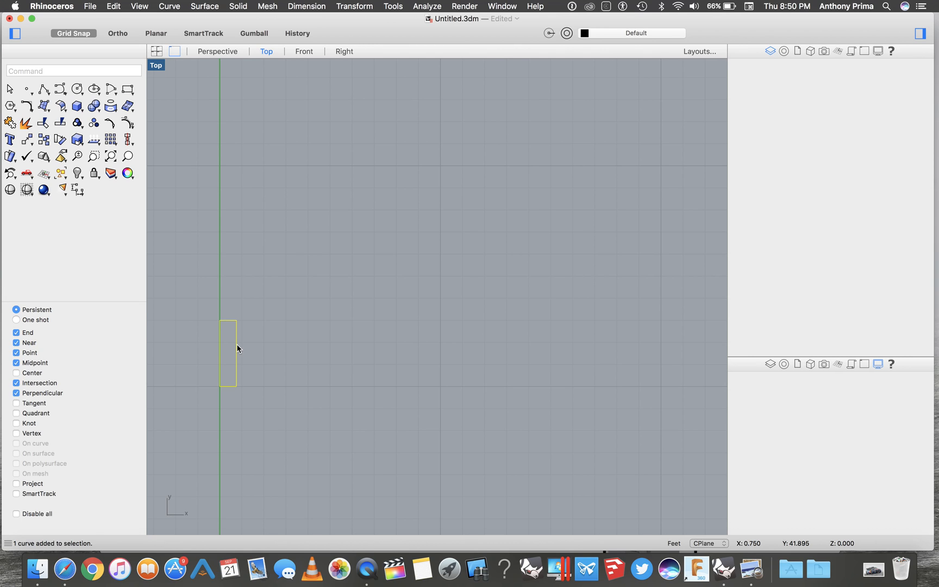
key(super+v)
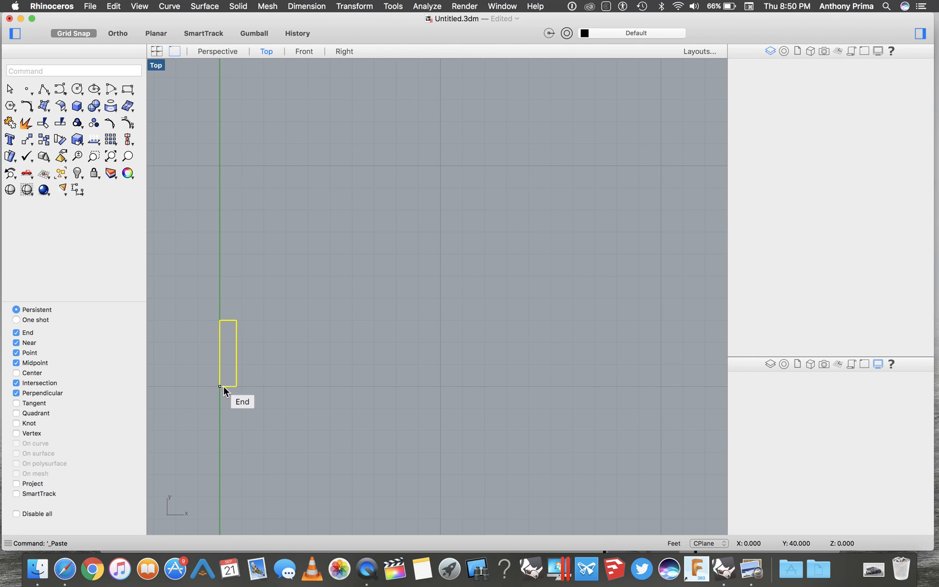
drag(223, 387, 240, 387)
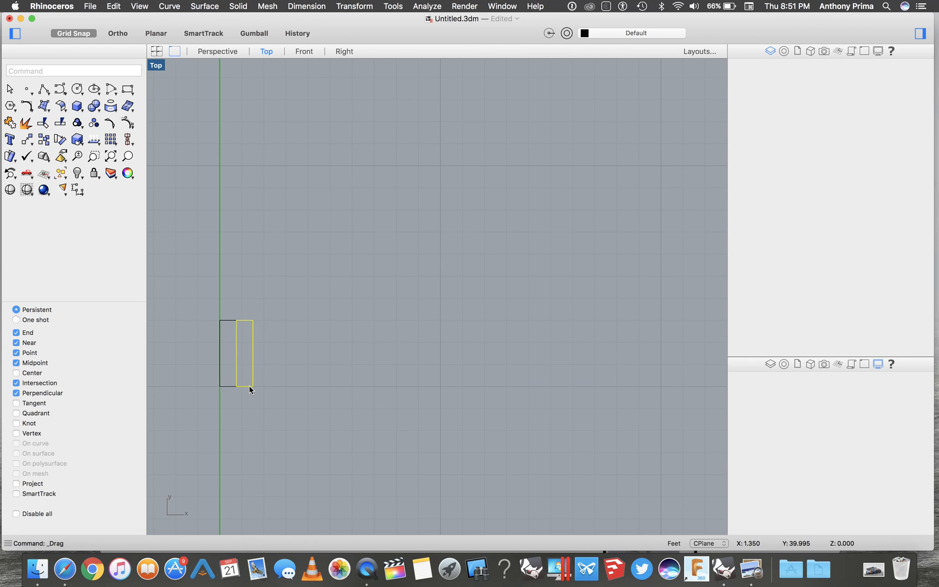
key(super+v)
drag(239, 387, 255, 387)
key(super+v)
drag(253, 386, 270, 386)
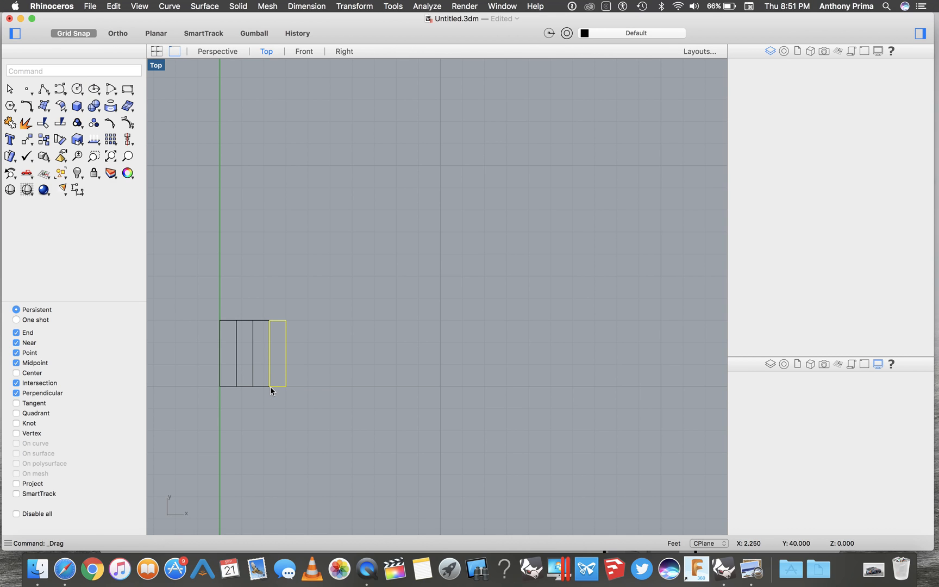
key(super+v)
drag(271, 386, 286, 386)
click(333, 361)
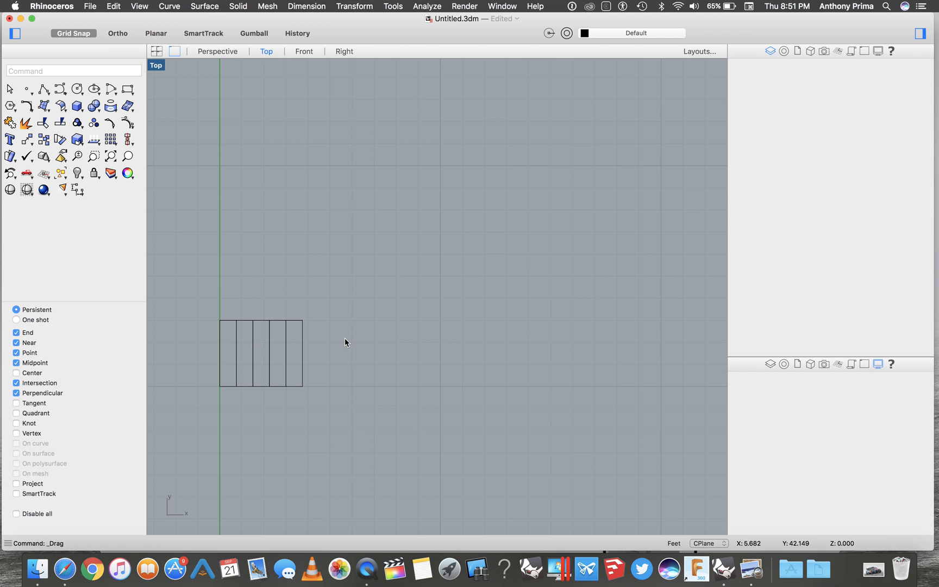
Copy all five treads and place the copy against the row's far end to extend it to ten treads
drag(185, 365, 329, 380)
drag(168, 277, 332, 399)
key(super+c)
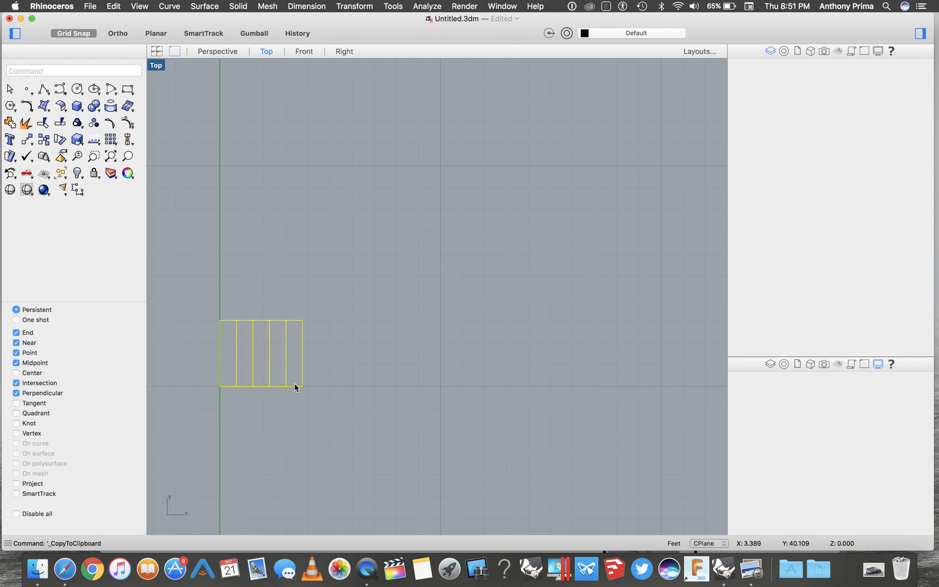
drag(220, 388, 304, 386)
click(310, 415)
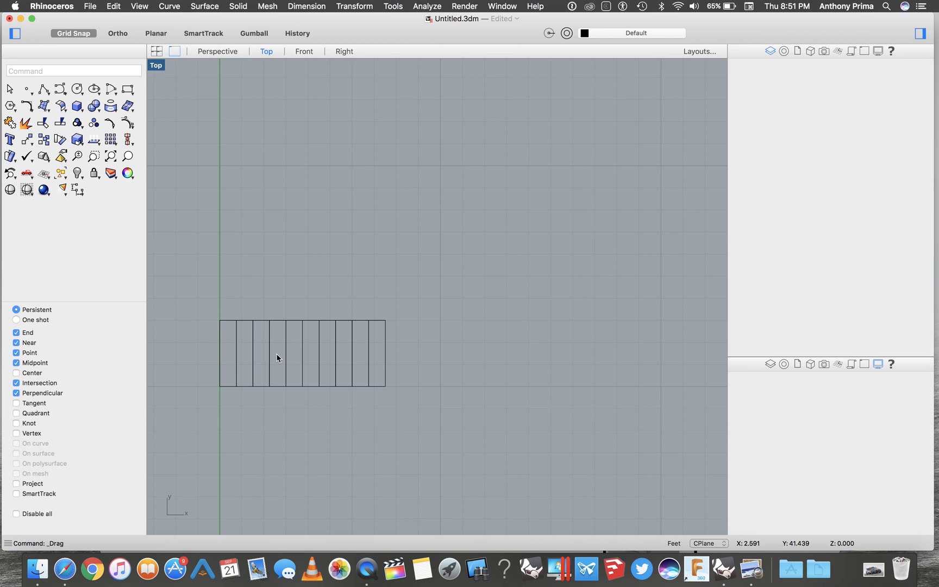
Draw a 3 ft square landing as a three-point rectangle, starting at the last tread's upper corner with its first edge along positive X
scroll(457, 367, up, 5)
scroll(464, 371, up, 4)
scroll(465, 372, down, 2)
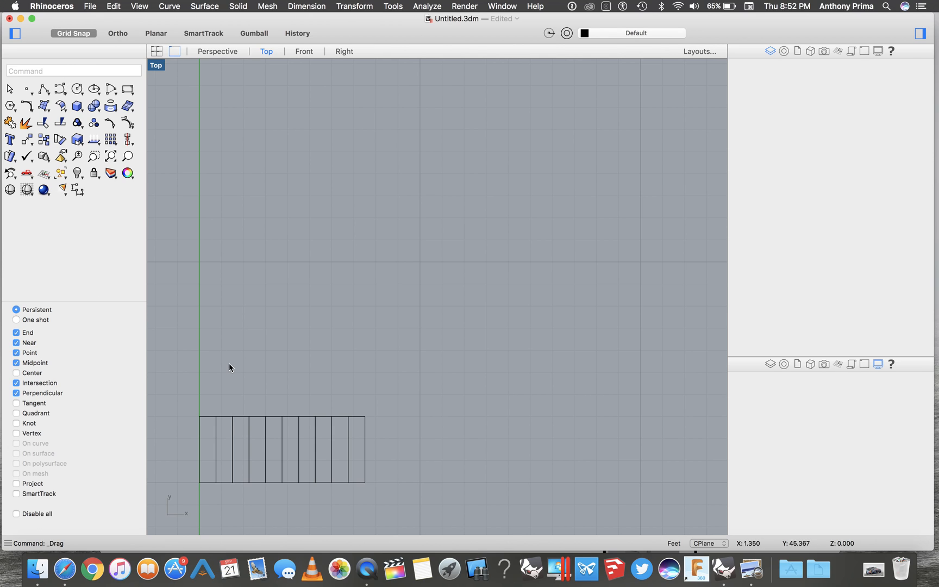
click(127, 89)
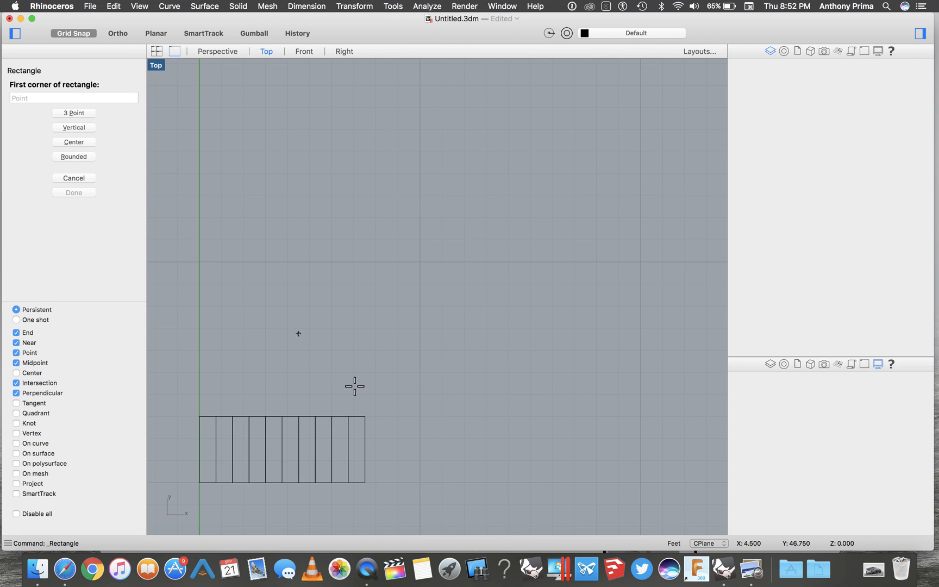
click(365, 417)
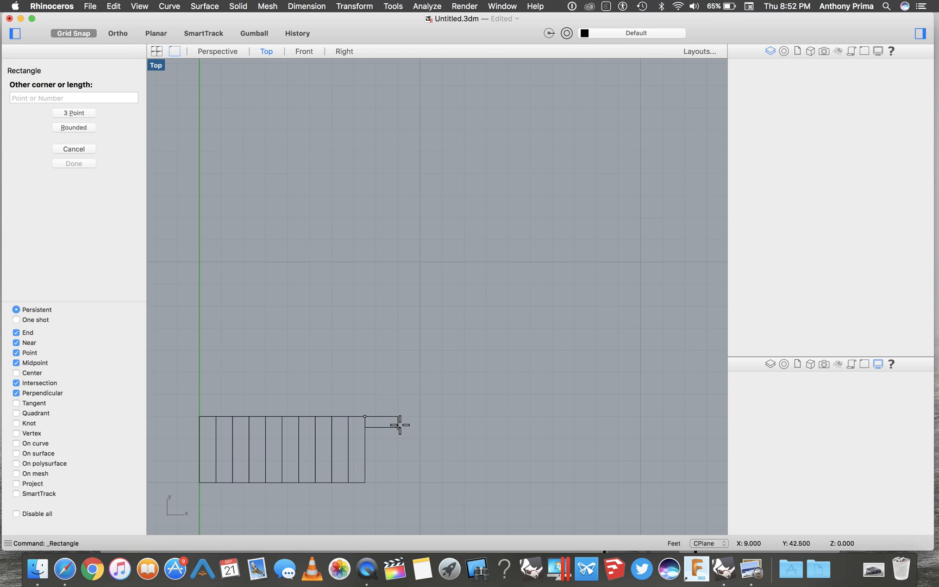
click(69, 112)
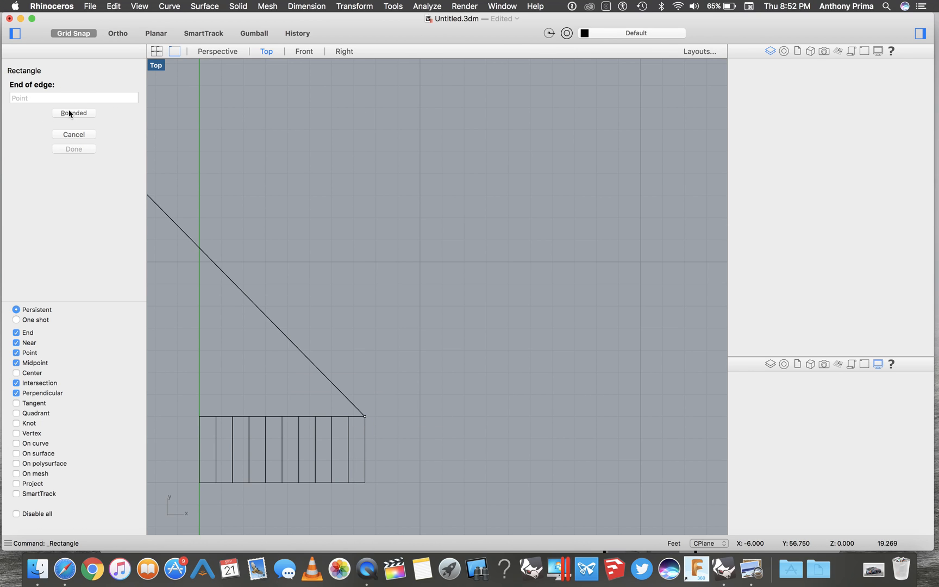
click(68, 98)
text(3)
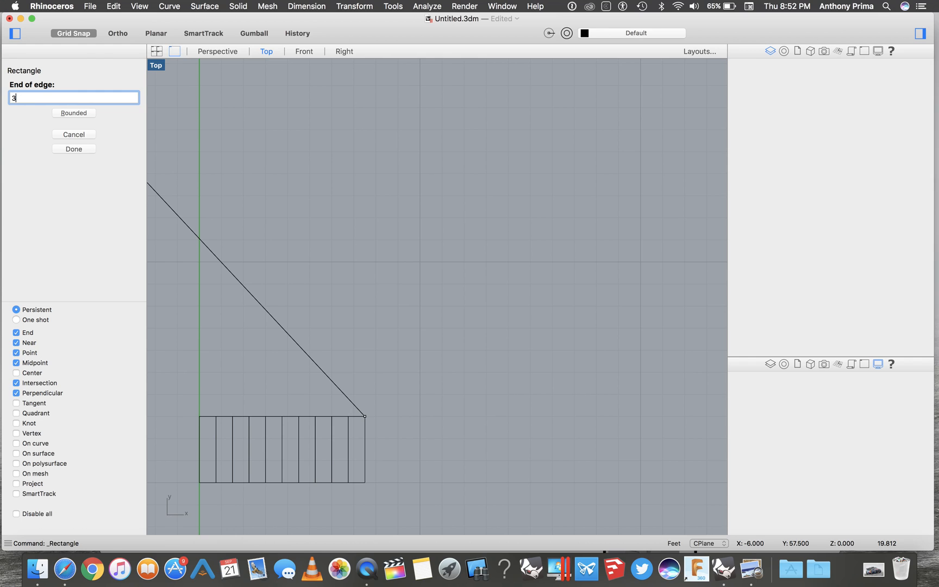
key(Return)
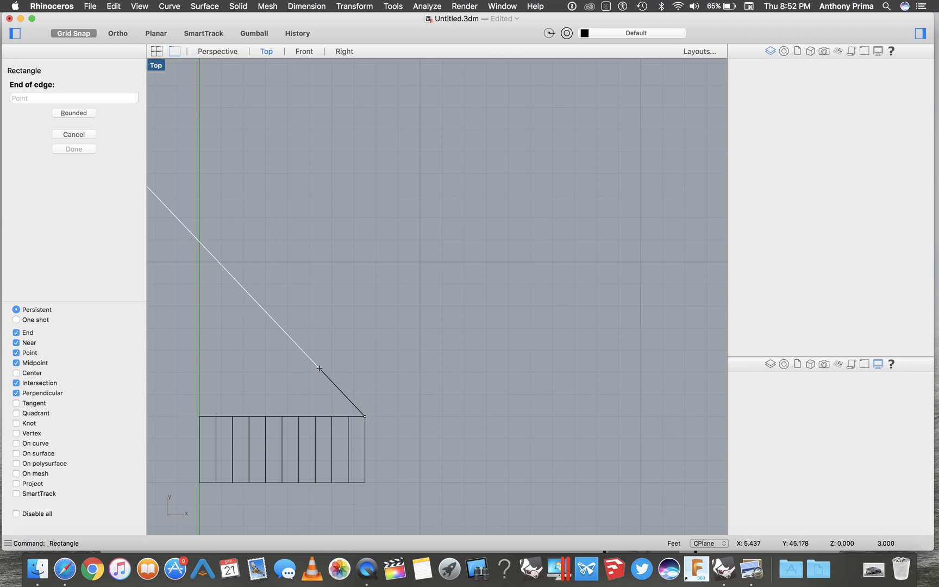
click(441, 417)
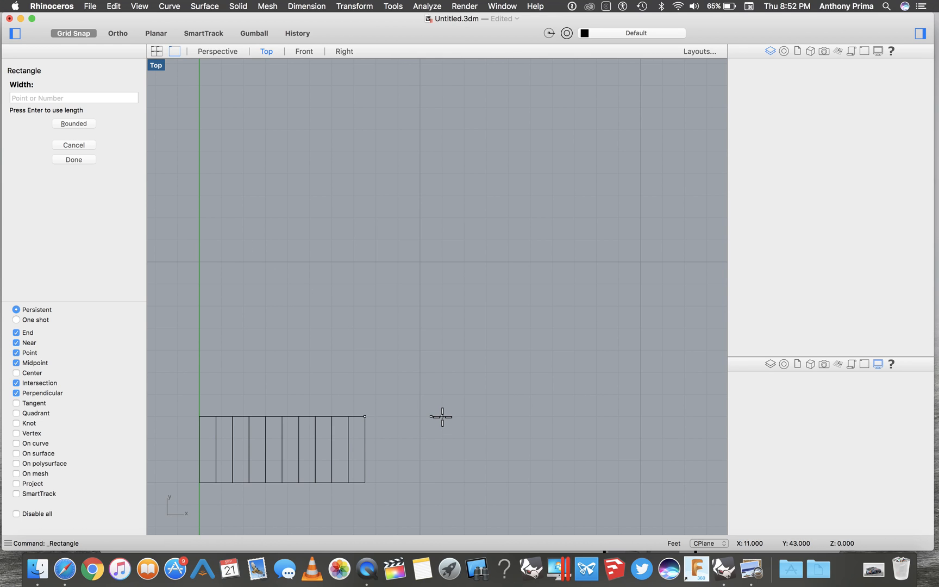
click(430, 480)
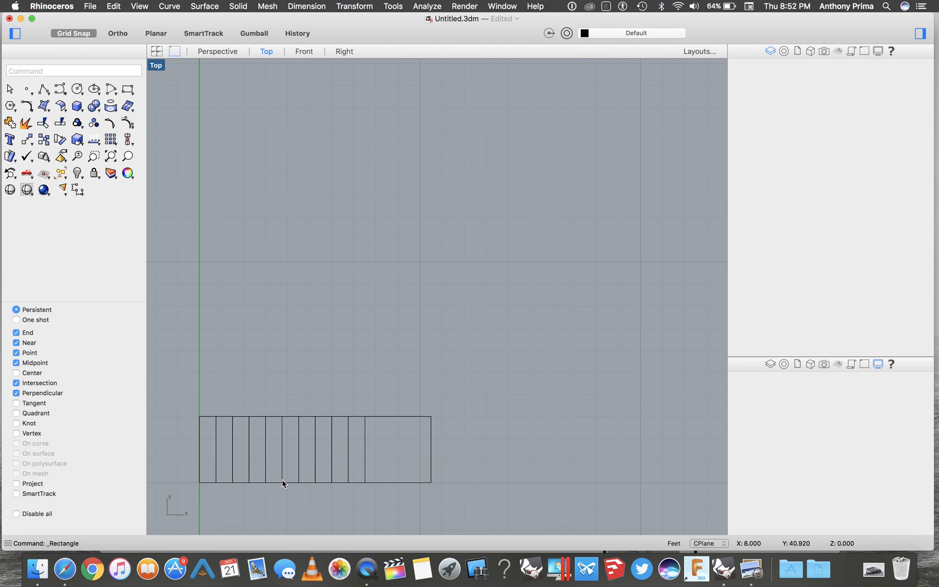
Copy the ten treads without the landing and place the copy directly above the original row
drag(177, 444, 363, 474)
drag(183, 385, 452, 524)
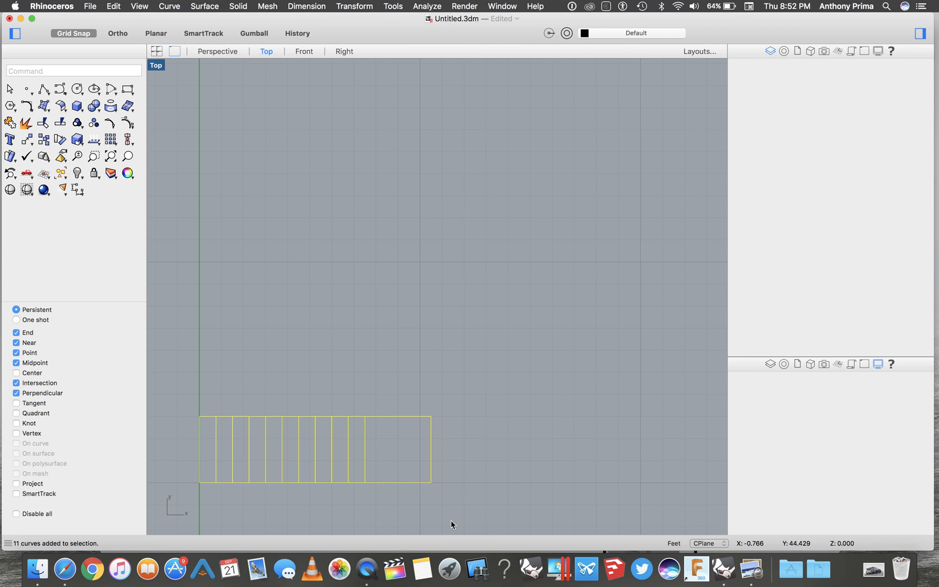
super+click(415, 483)
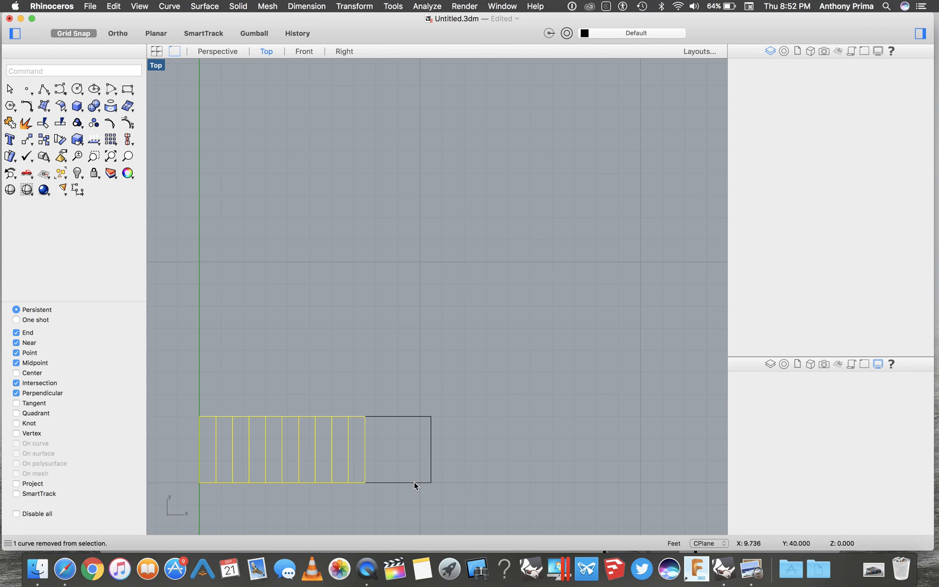
key(super+v)
drag(362, 482, 363, 417)
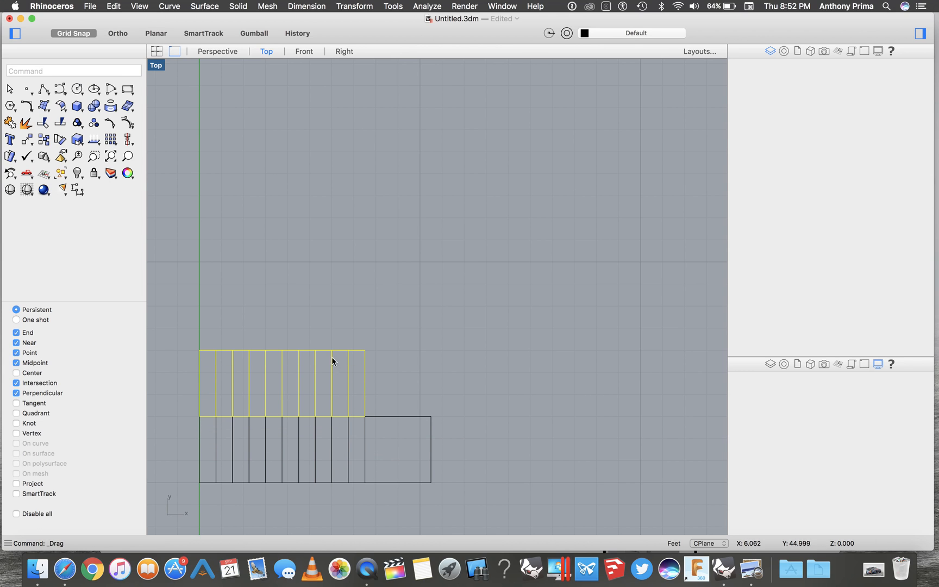
Turn on the Gumball and try resetting it to the copied treads' corner that touches the landing
click(248, 33)
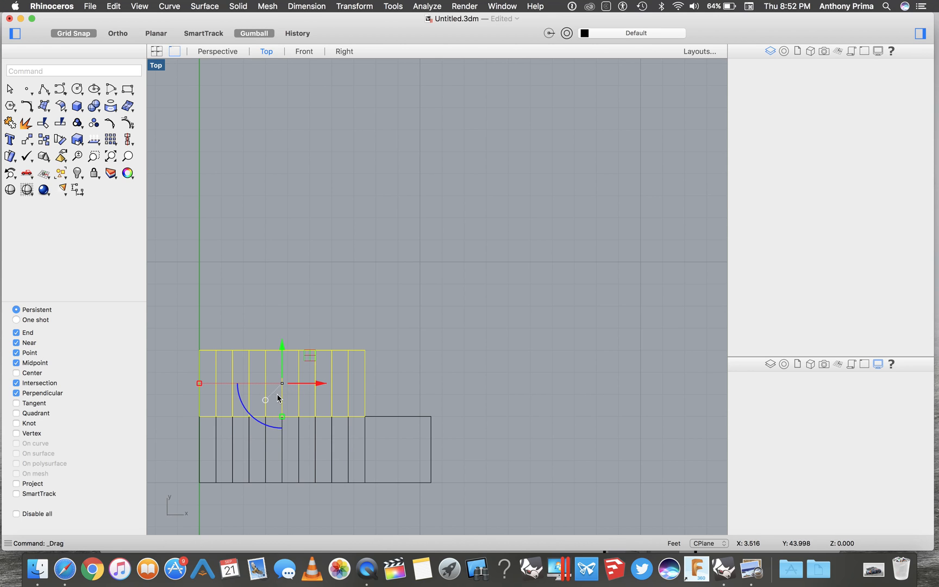
click(266, 400)
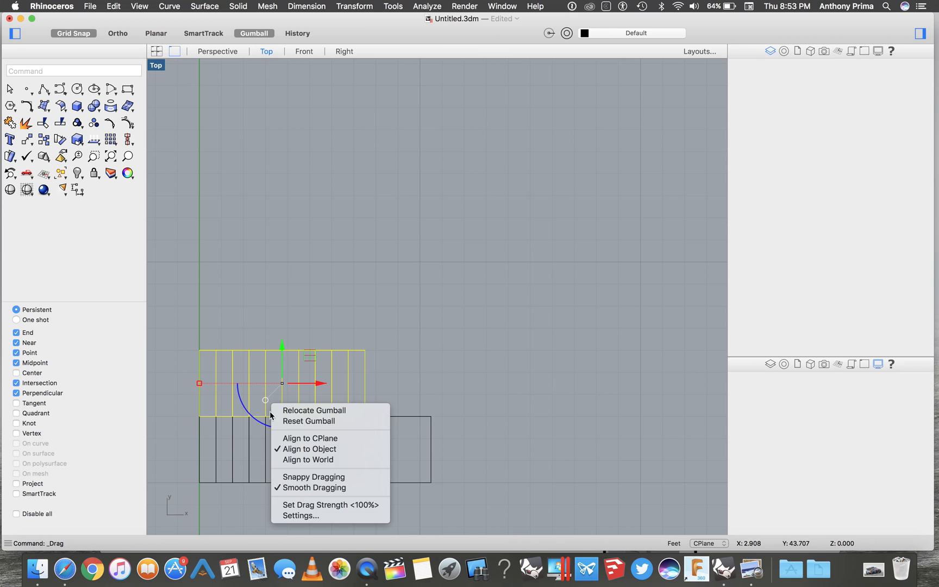
click(309, 421)
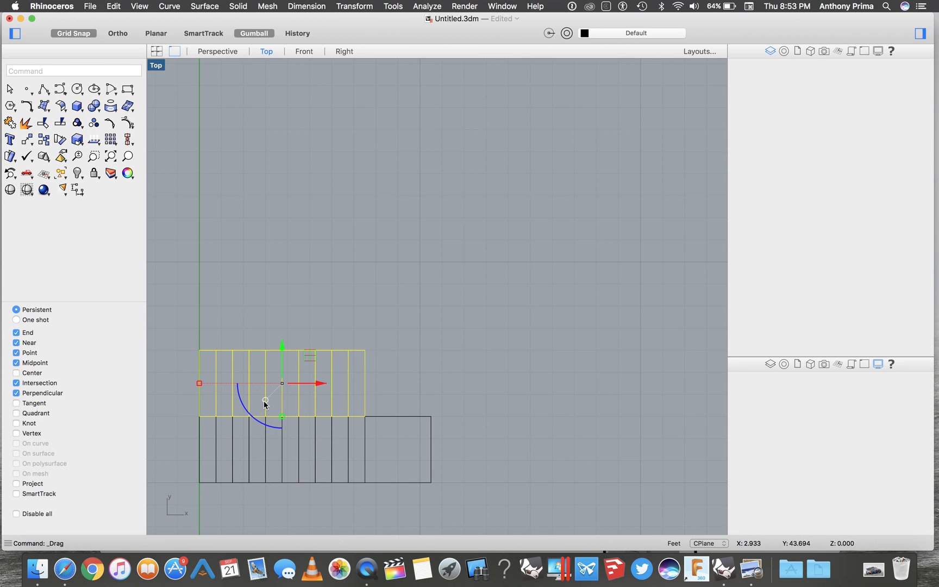
click(264, 401)
click(288, 421)
click(364, 417)
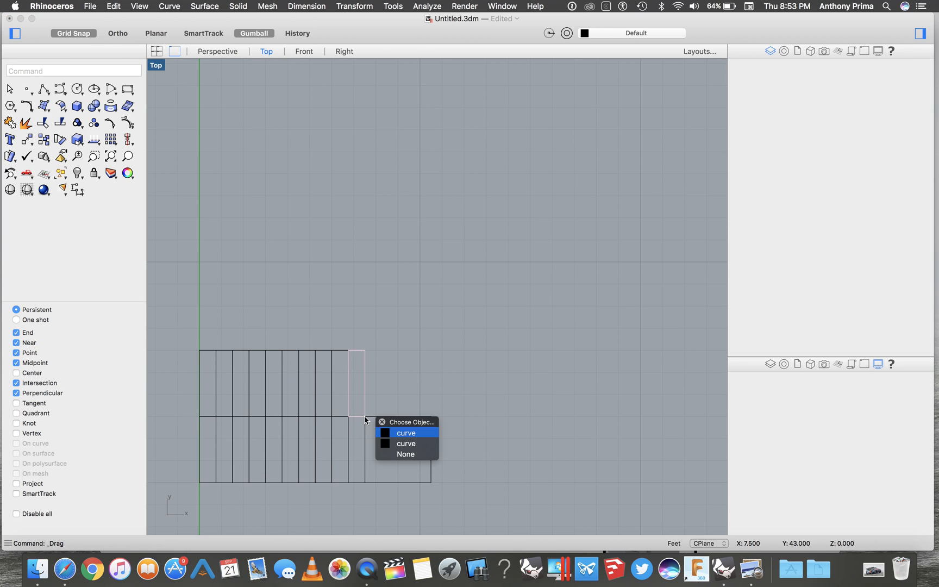
Reselect the ten copied treads in the upper row and group them
click(391, 375)
drag(169, 338, 392, 411)
drag(193, 320, 389, 442)
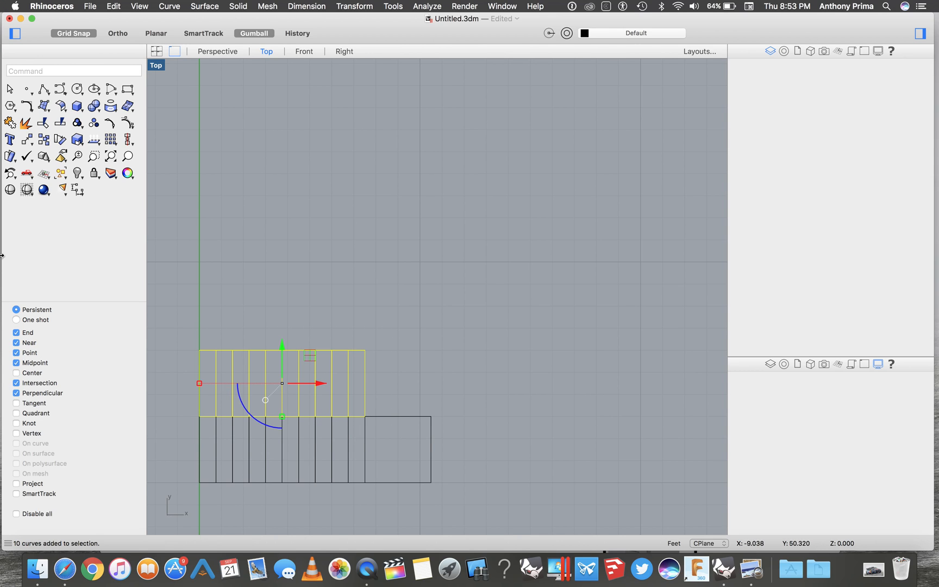
click(78, 125)
Try rotating the grouped treads 45 degrees with the Gumball, and undo the rotation
click(264, 401)
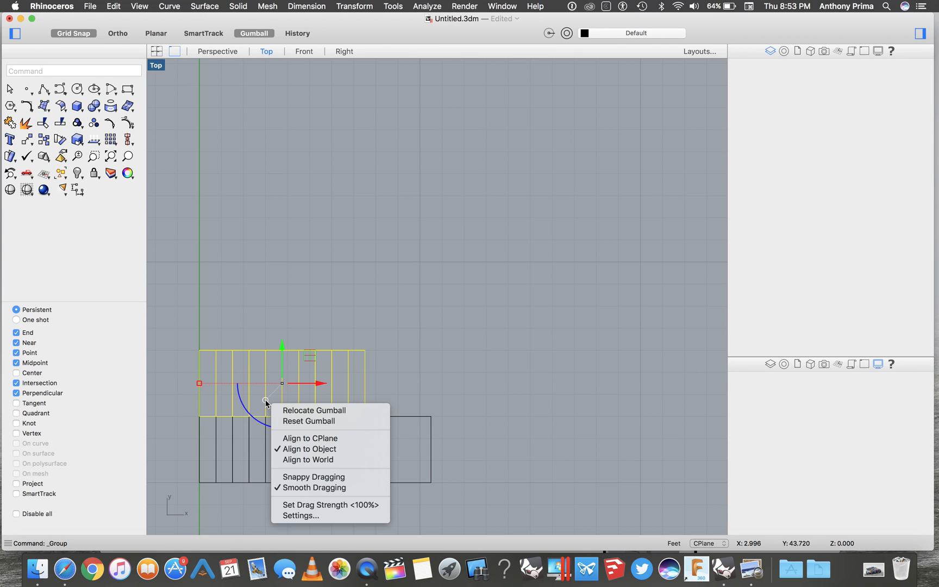
click(289, 419)
click(263, 401)
click(278, 402)
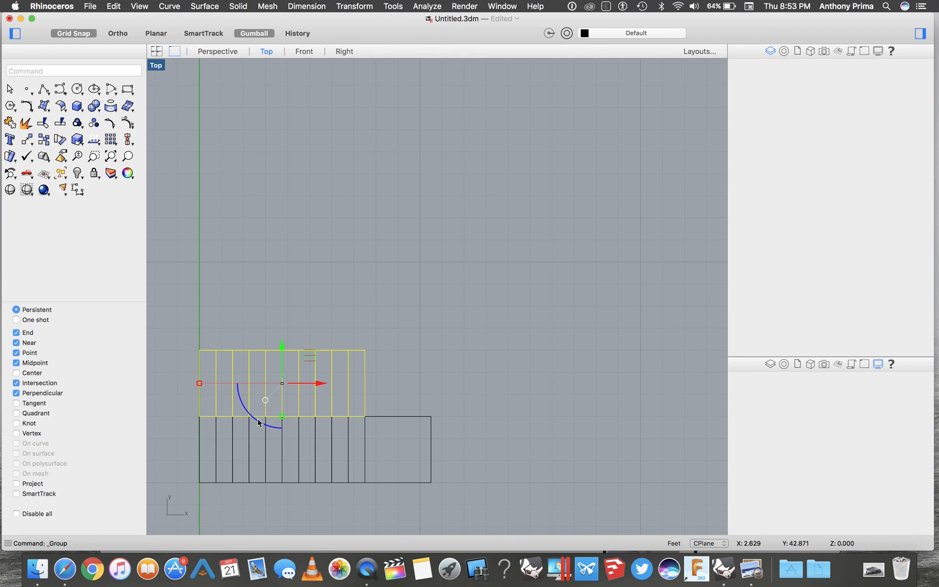
click(248, 414)
text(45)
key(Return)
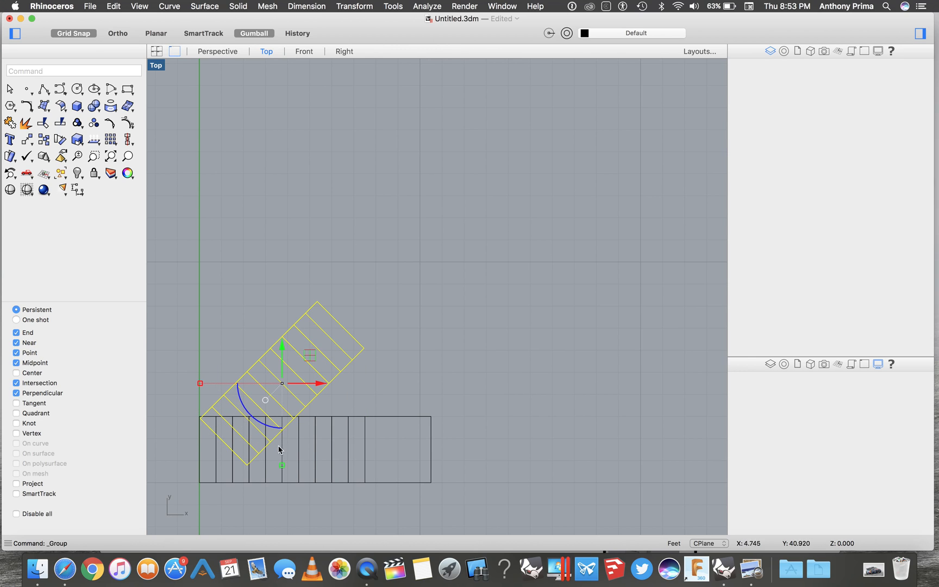
key(super+z)
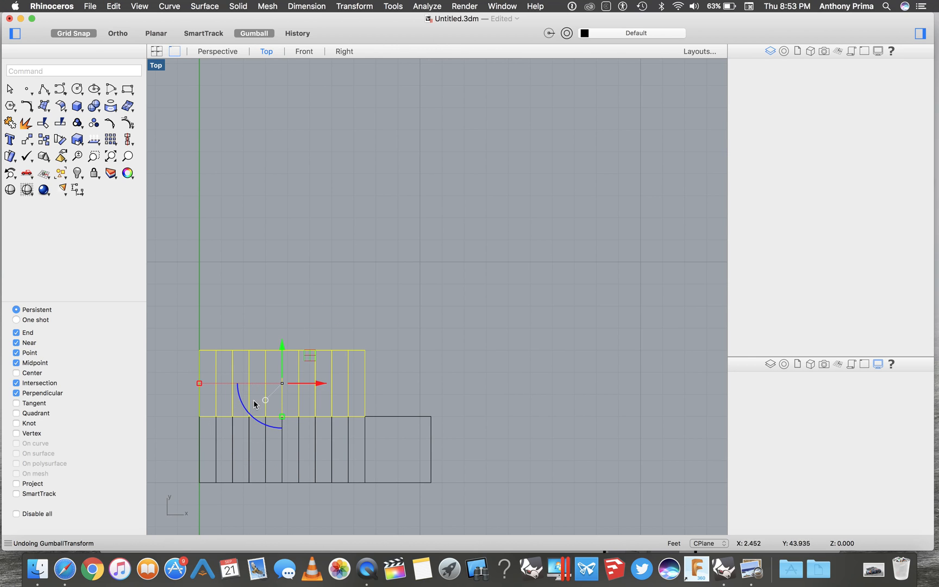
Rotate the grouped treads 90 degrees and move them onto the landing's upper edge, with their lower corner at X 7.5, Y 43
click(258, 419)
text(90)
key(Return)
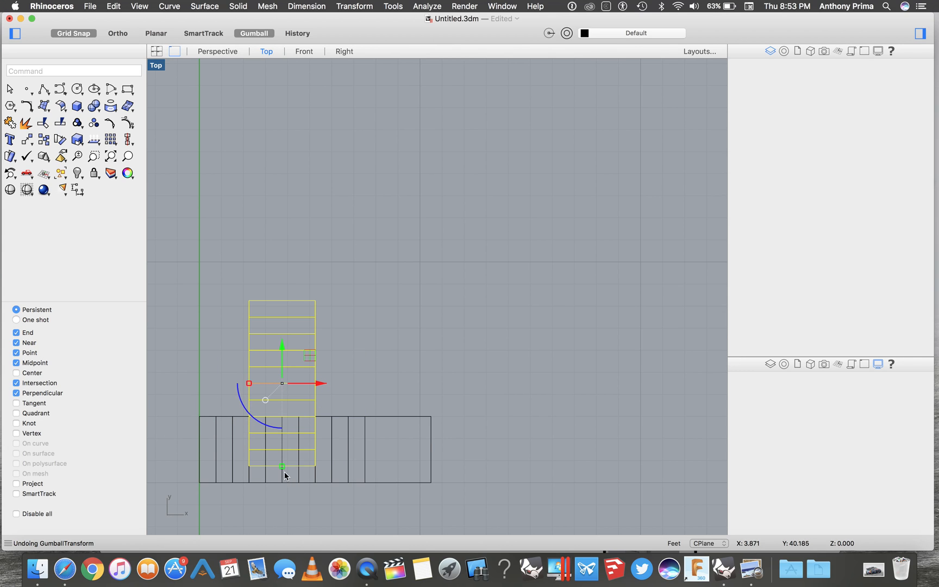
drag(249, 467, 365, 417)
click(476, 411)
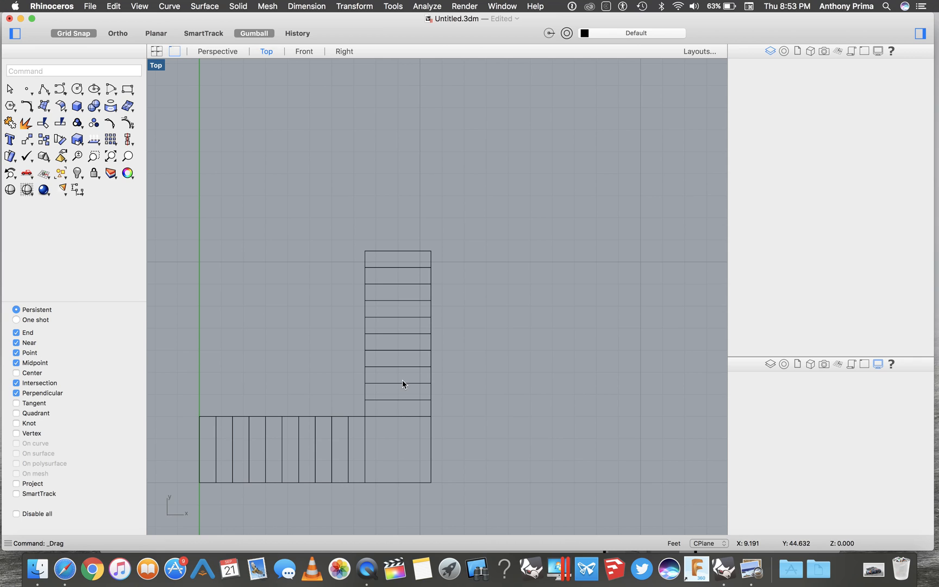
Undo the second flight of treads back through its move, rotation, grouping and paste
key(super+z)
key(super+z)
key(super+z)
key(super+z)
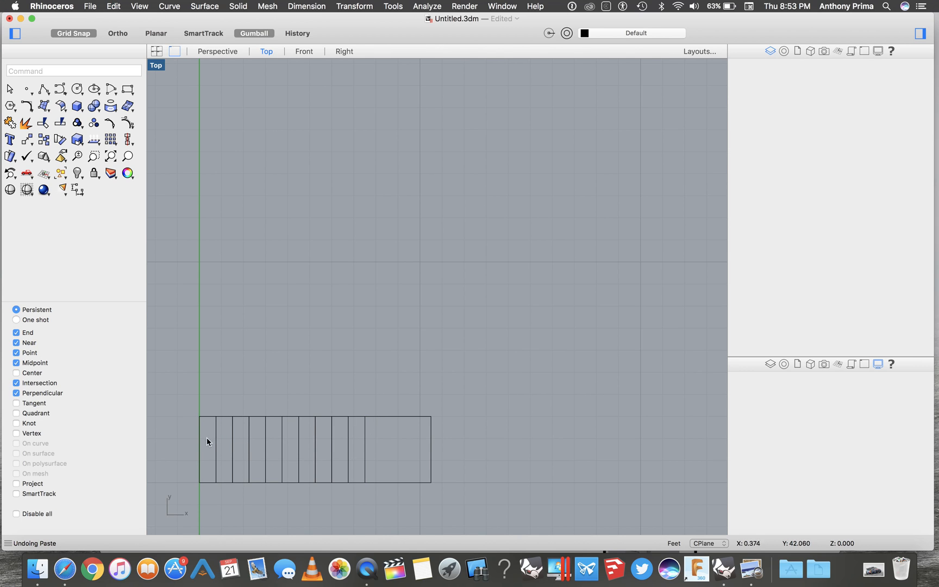
Delete the square landing at the end of the tread row
drag(192, 463, 407, 428)
click(384, 418)
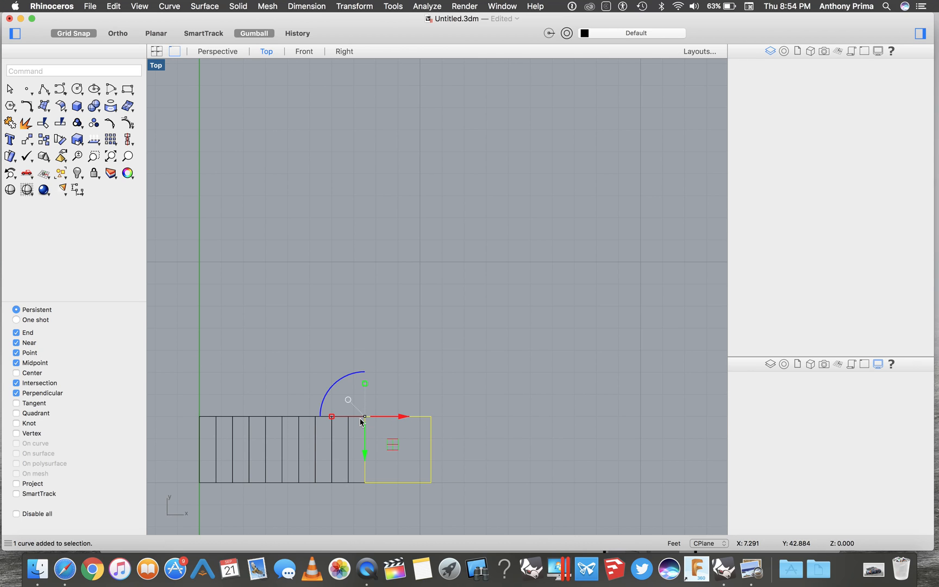
key(Delete)
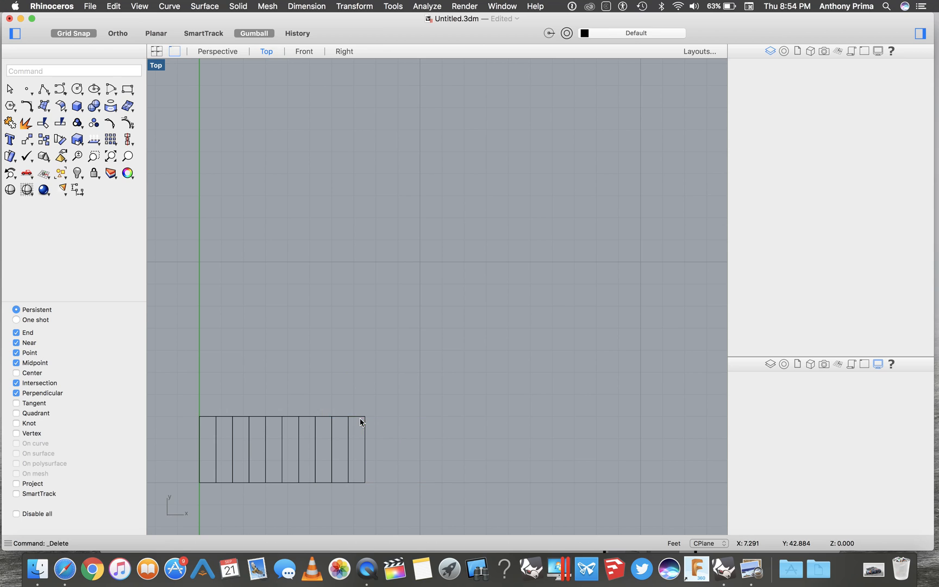
Draw a 3 ft by 6 ft three-point rectangle as the landing, starting at the end treads' lower corner at X 7.5, Y 40
click(127, 90)
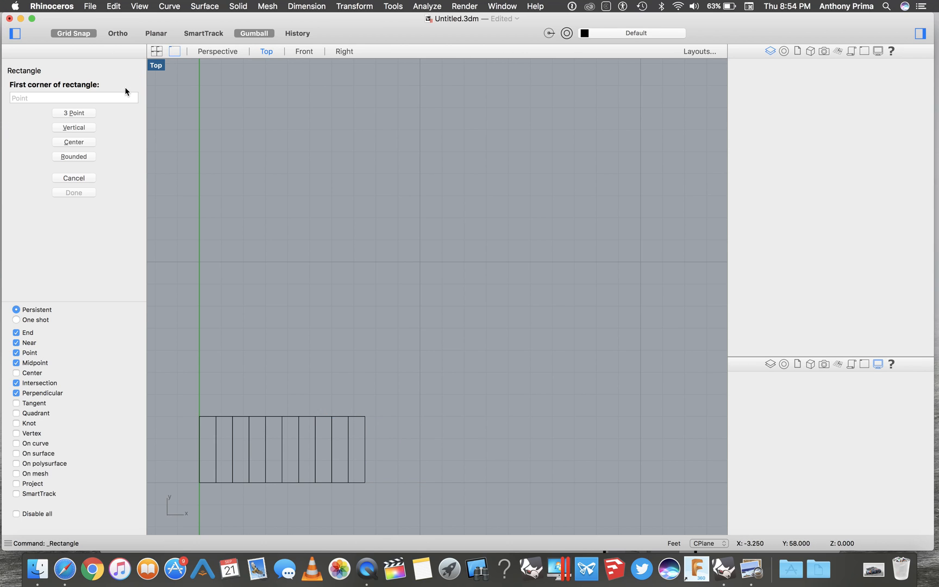
click(365, 483)
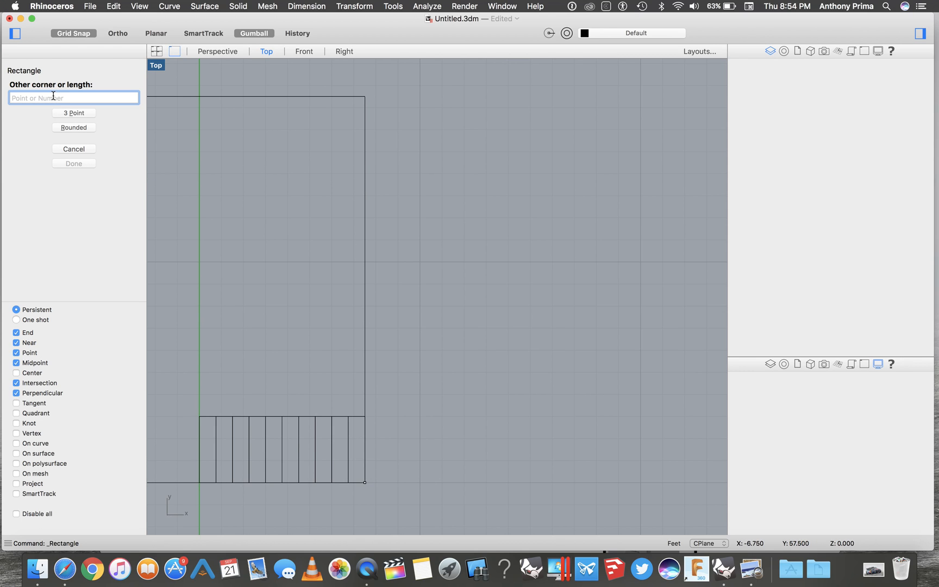
click(61, 112)
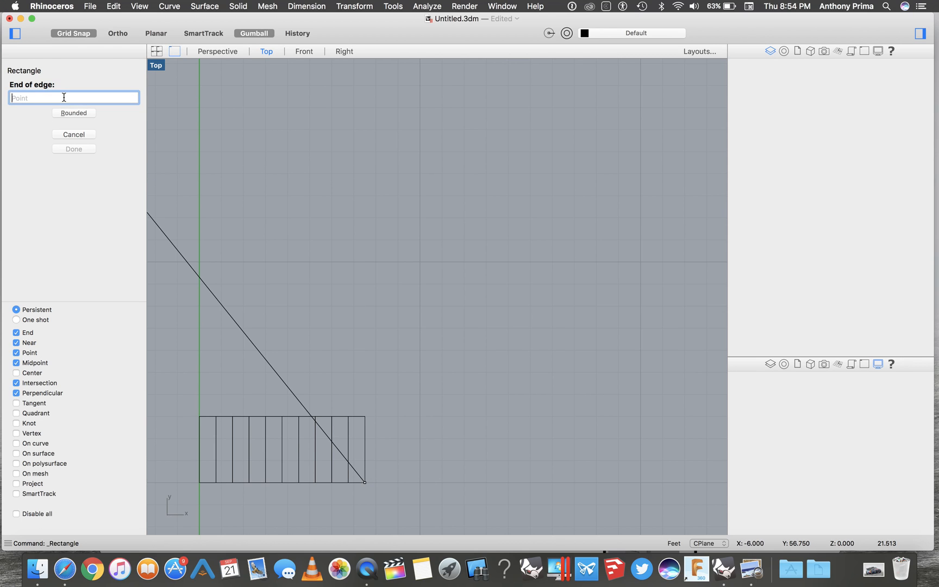
click(496, 495)
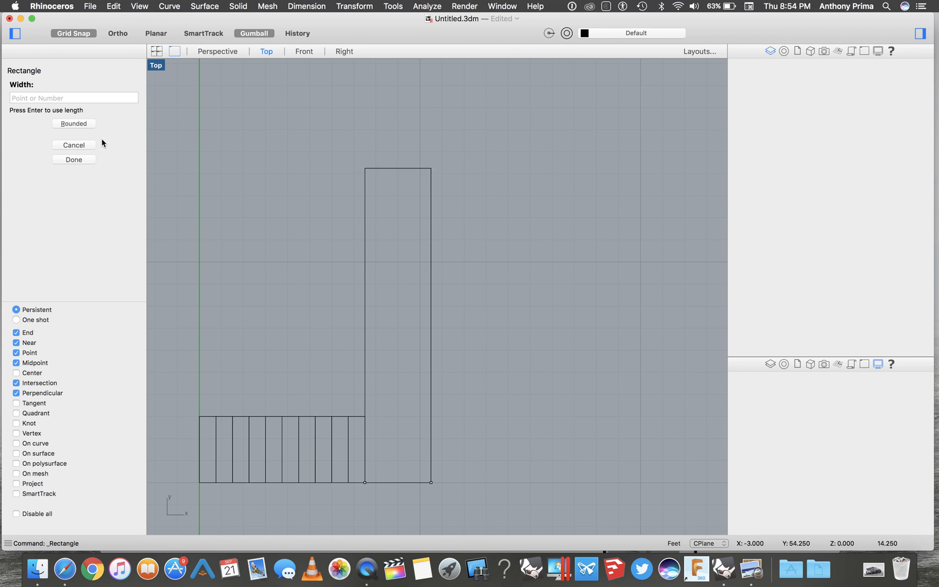
click(83, 95)
text(6)
key(Return)
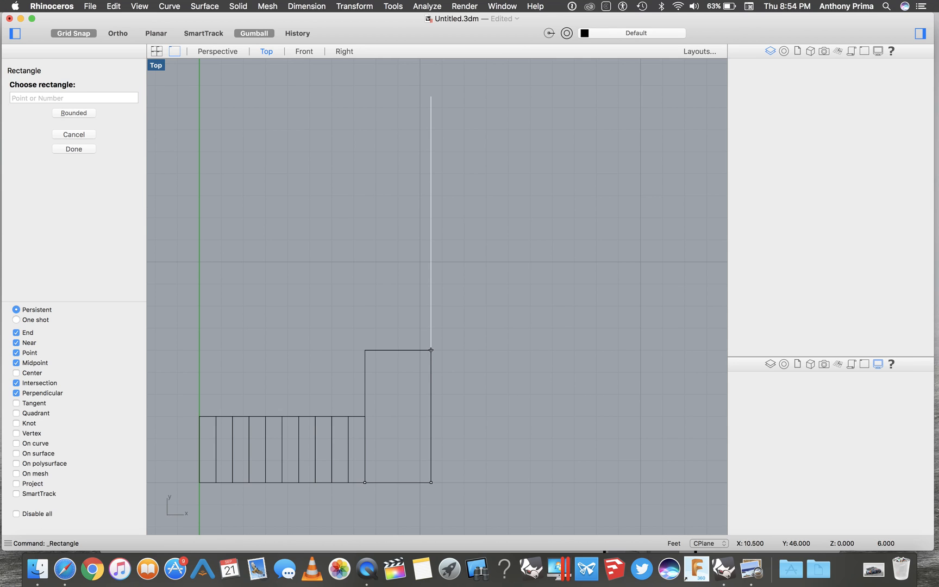
click(428, 320)
Copy all ten treads and place the duplicate row directly above the original, against the landing's upper half
drag(152, 385, 363, 506)
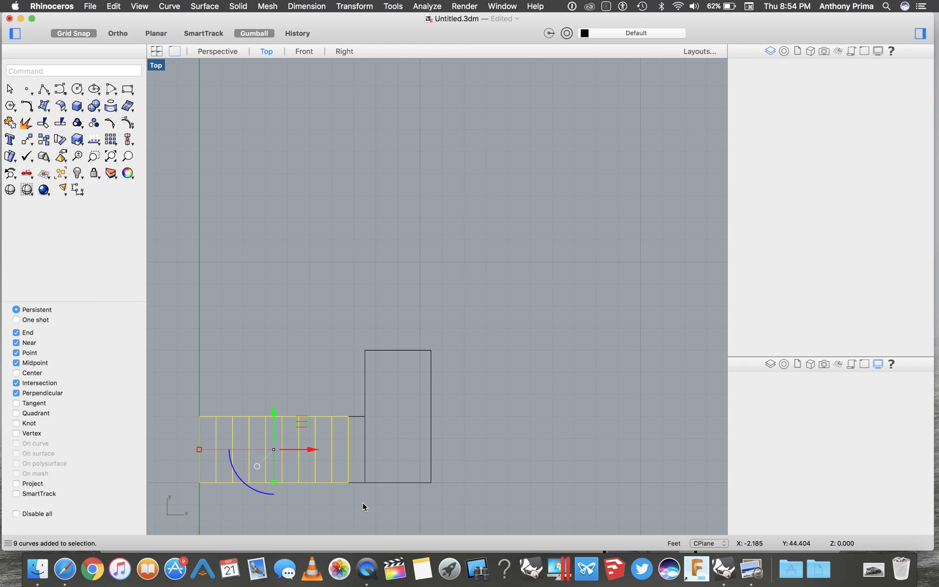
shift+click(355, 417)
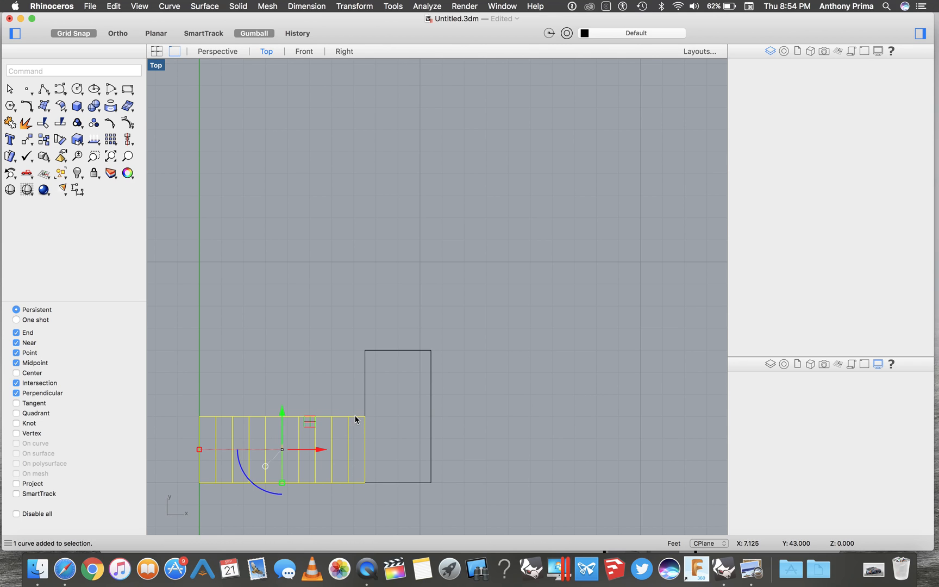
key(super+c)
key(super+v)
drag(365, 481, 364, 416)
click(346, 248)
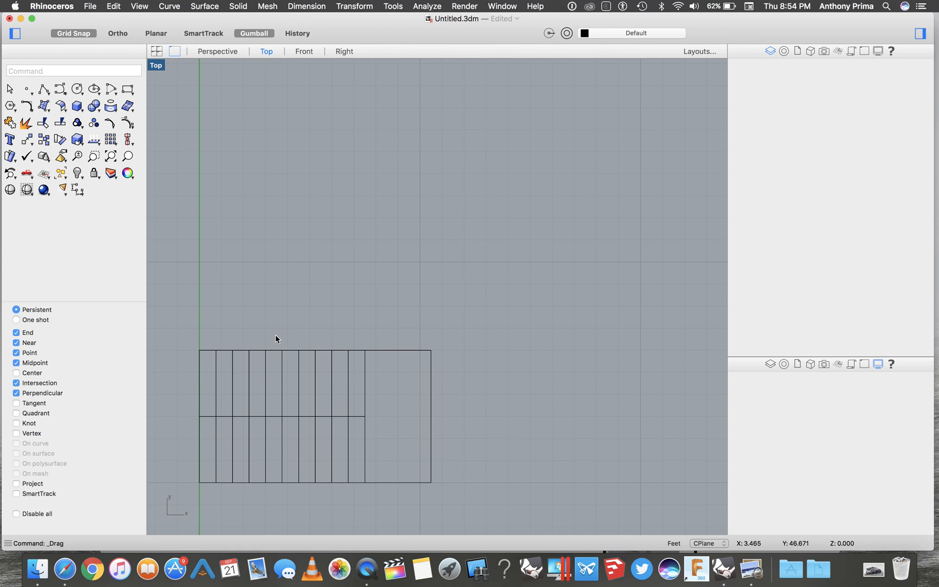
Draw a horizontal 3 ft line above the straight stairs, from X 10, Y 50 to X 13, Y 50
scroll(422, 221, up, 5)
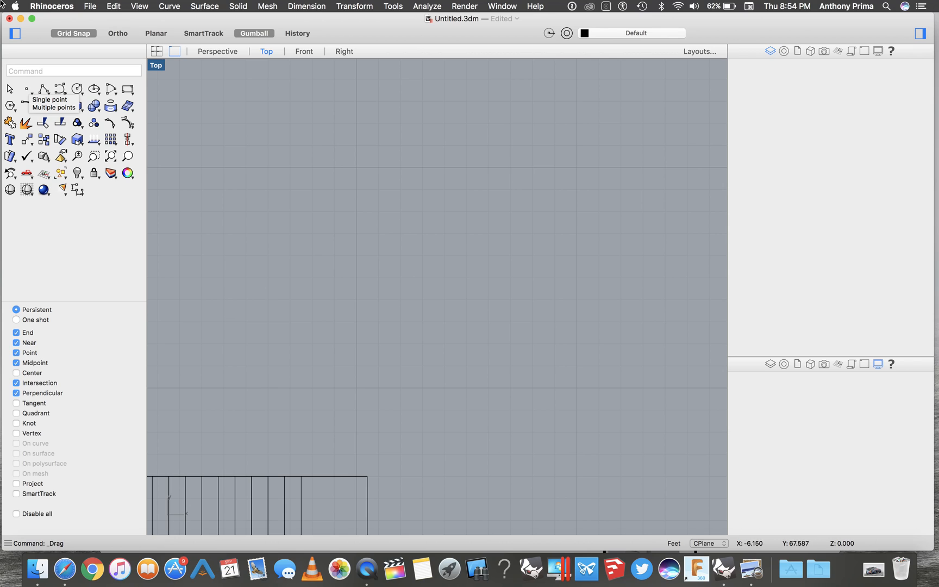
click(43, 93)
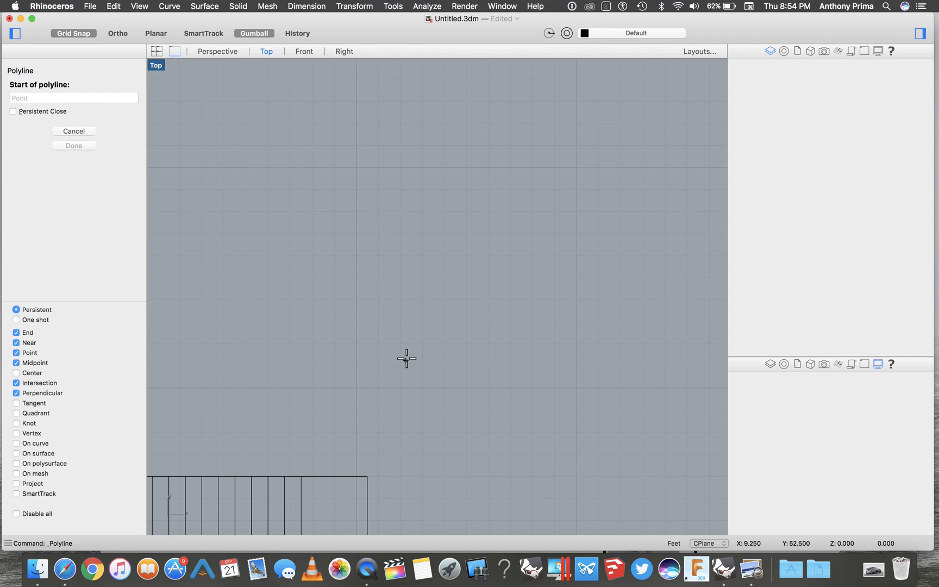
click(356, 388)
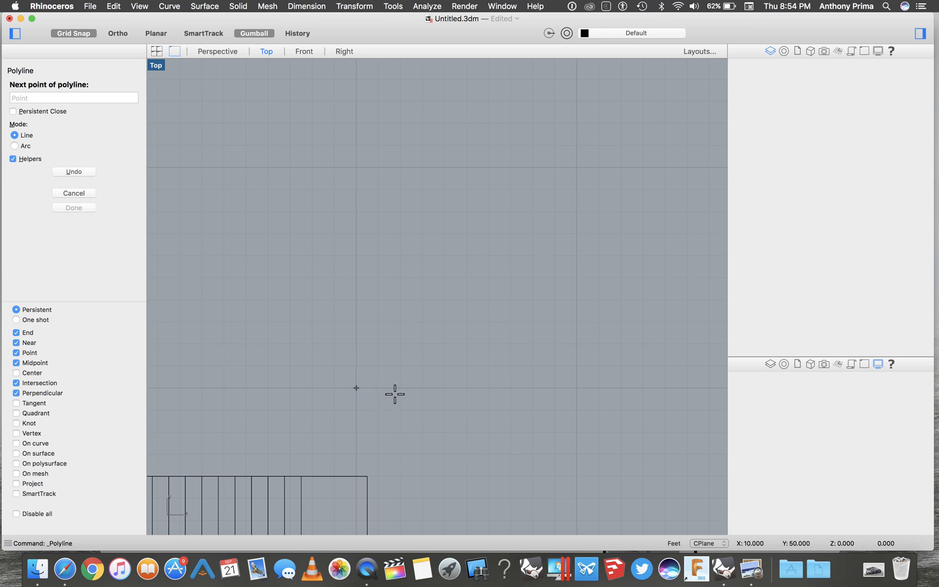
click(424, 389)
scroll(424, 388, right, 3)
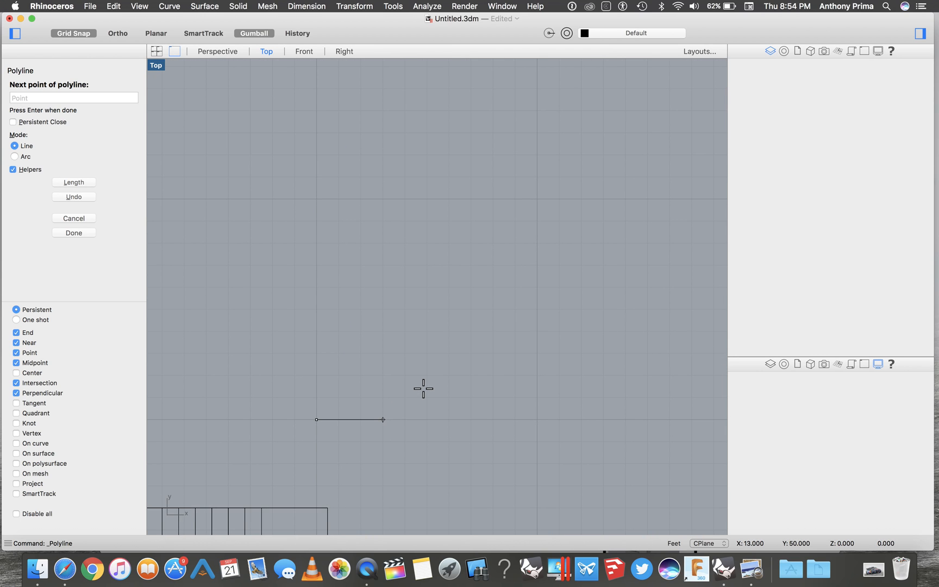
key(Return)
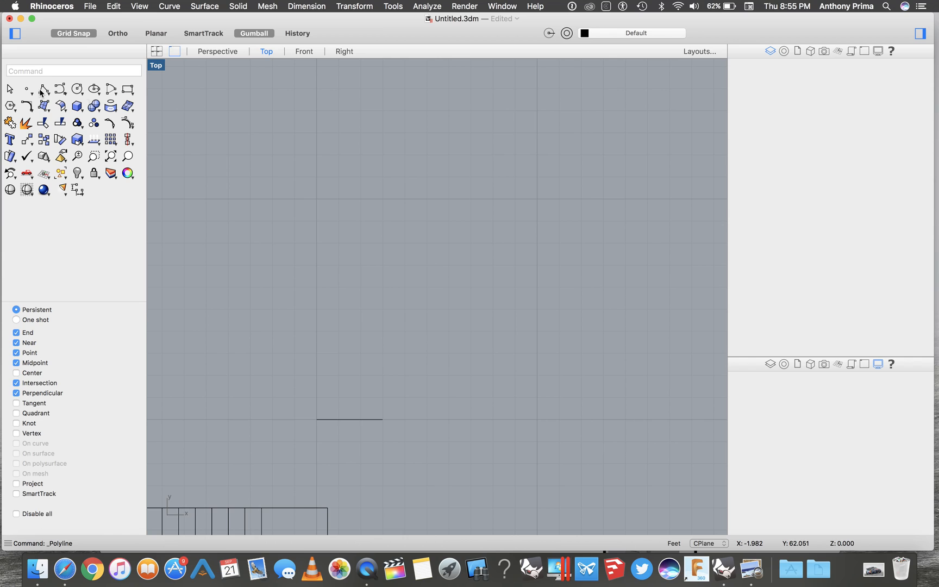
Draw a start, end, radius arc from the line's end at X 13, Y 50 to X 18, Y 55 with a 5 ft radius
click(109, 91)
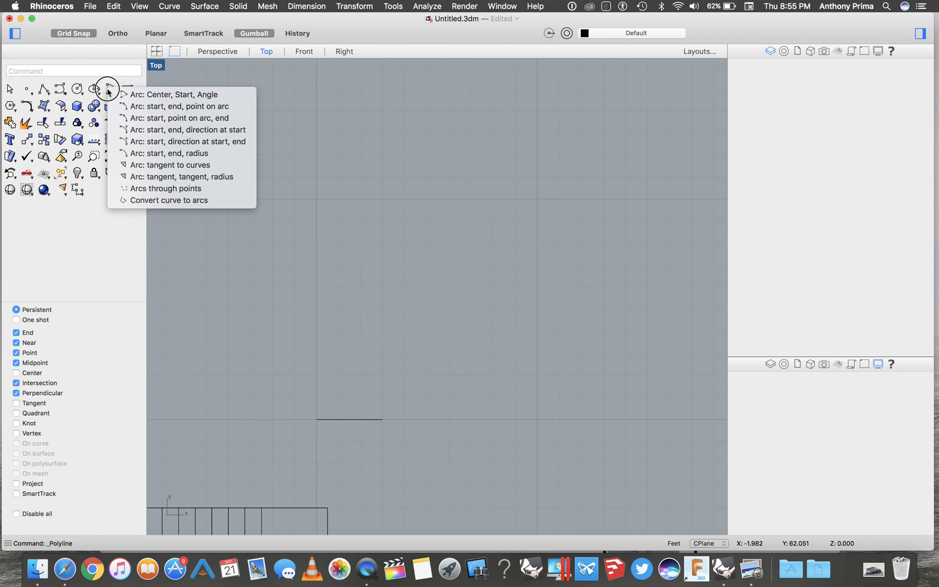
click(152, 154)
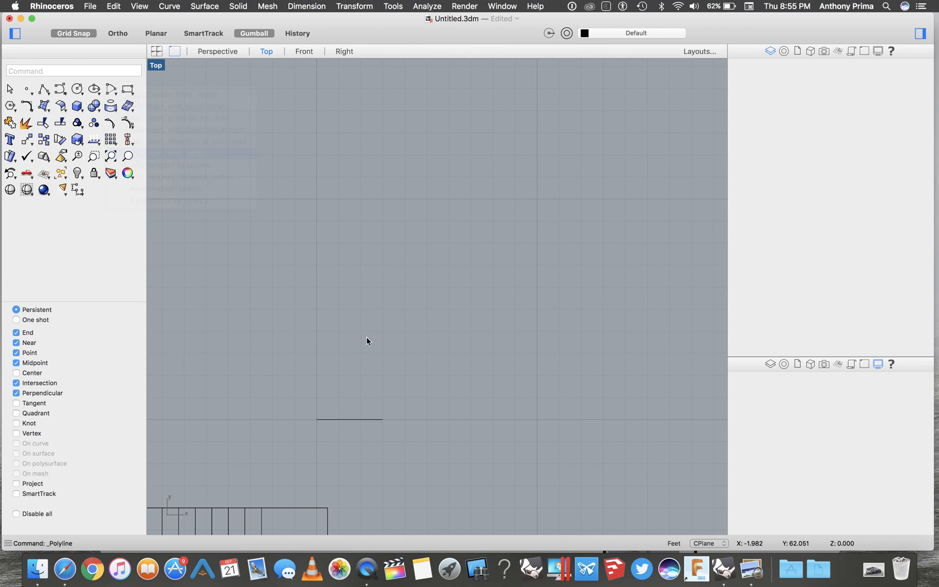
click(382, 419)
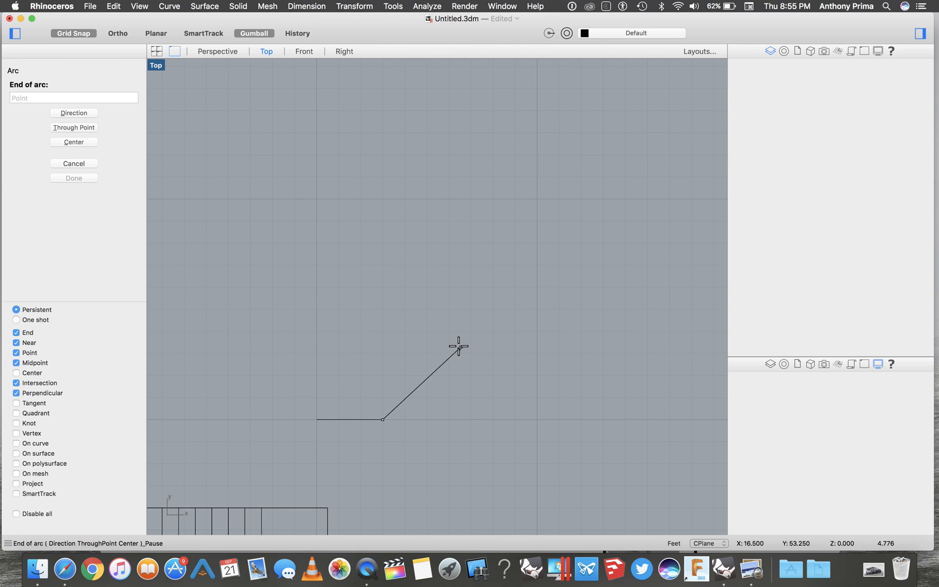
scroll(461, 341, up, 3)
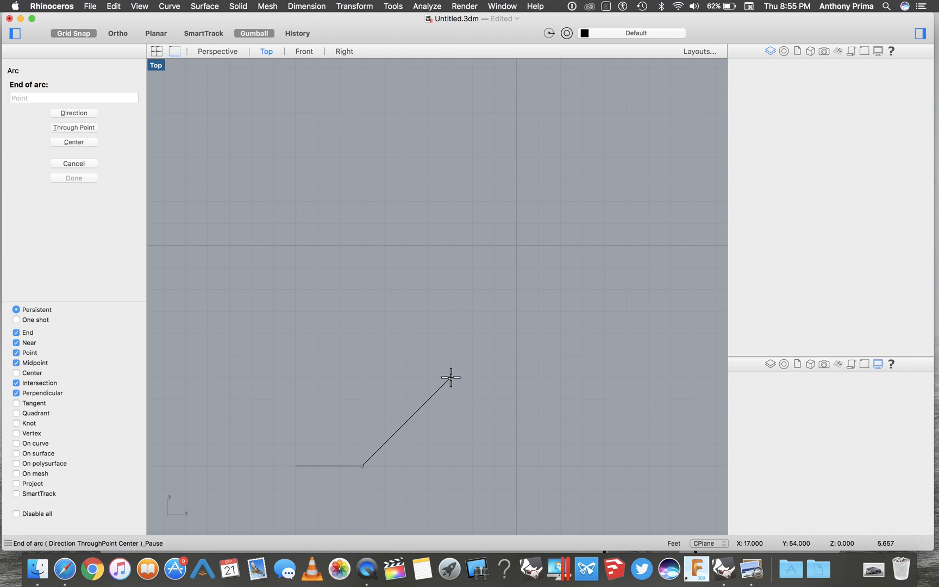
click(470, 357)
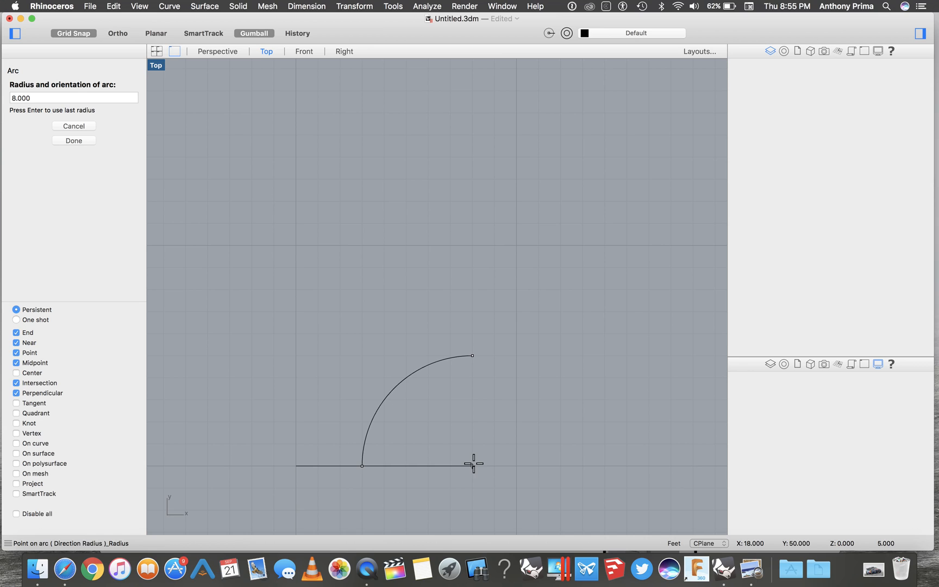
click(474, 464)
click(438, 455)
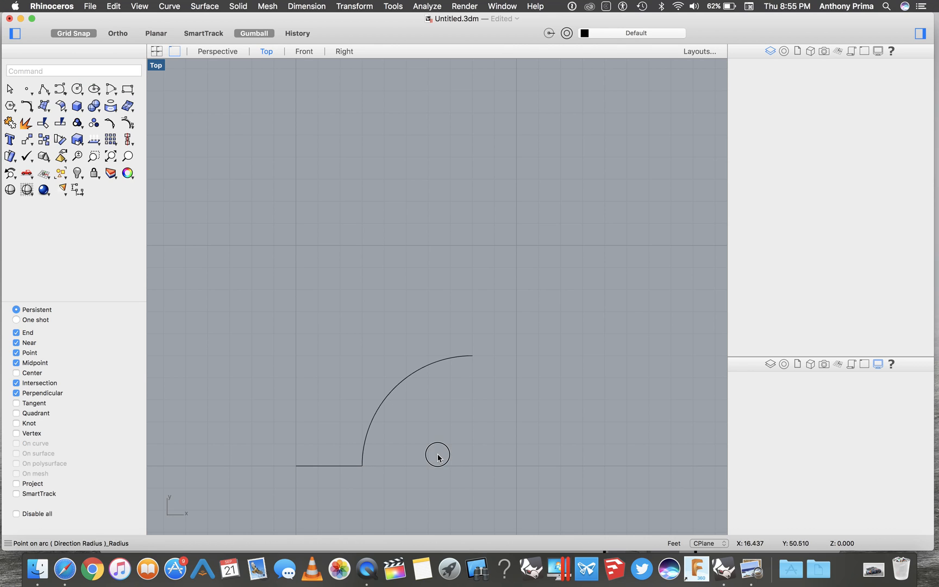
Draw a vertical 3 ft line from the arc's upper end at X 18, Y 55 to X 18, Y 58
click(41, 91)
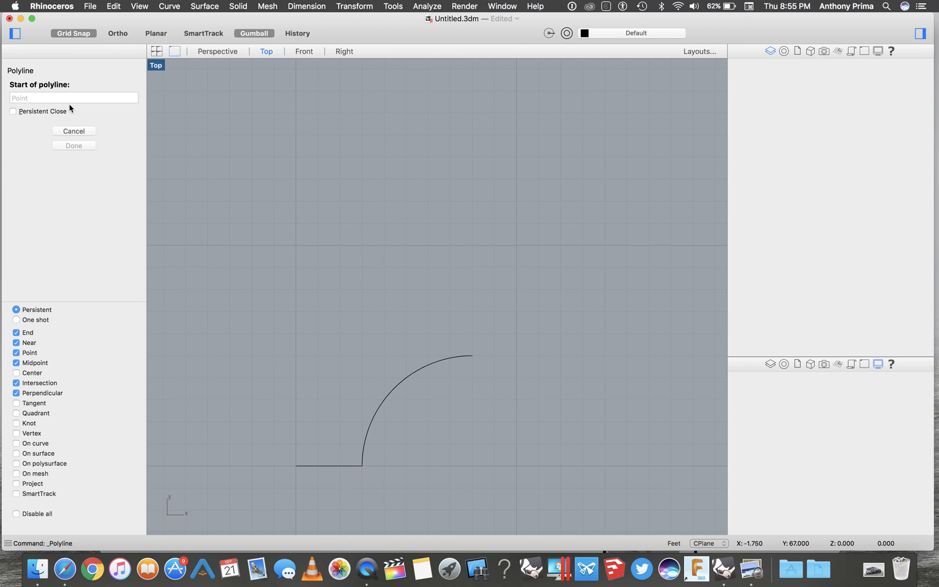
click(471, 355)
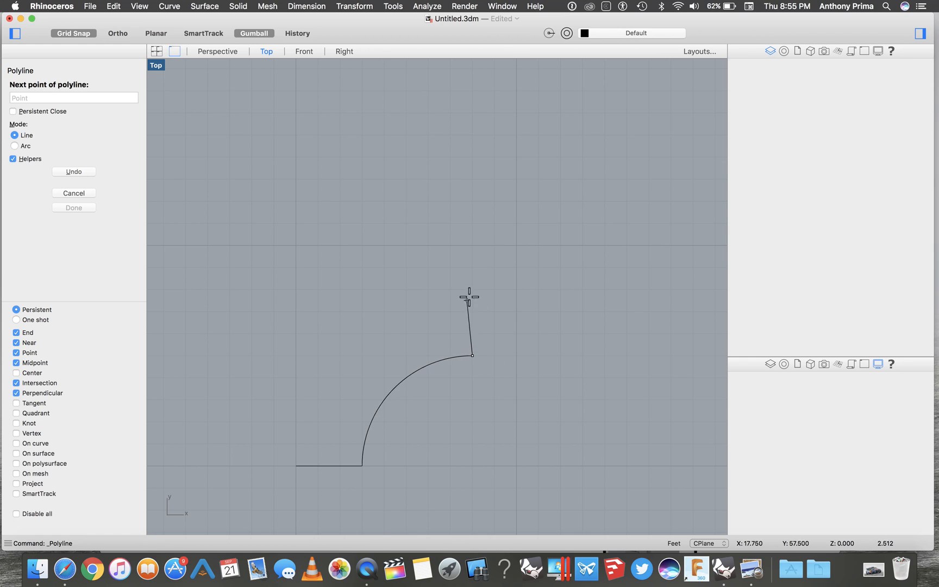
click(473, 288)
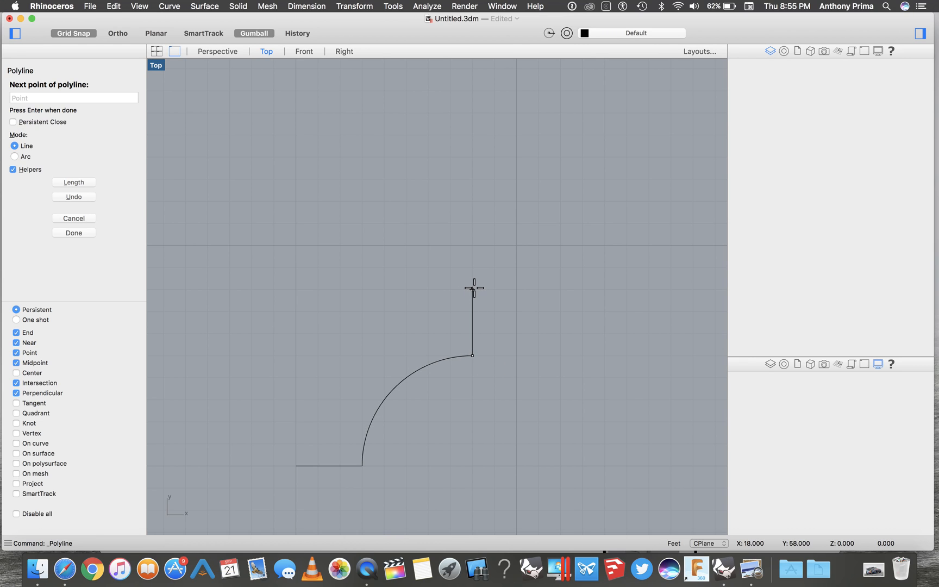
key(Return)
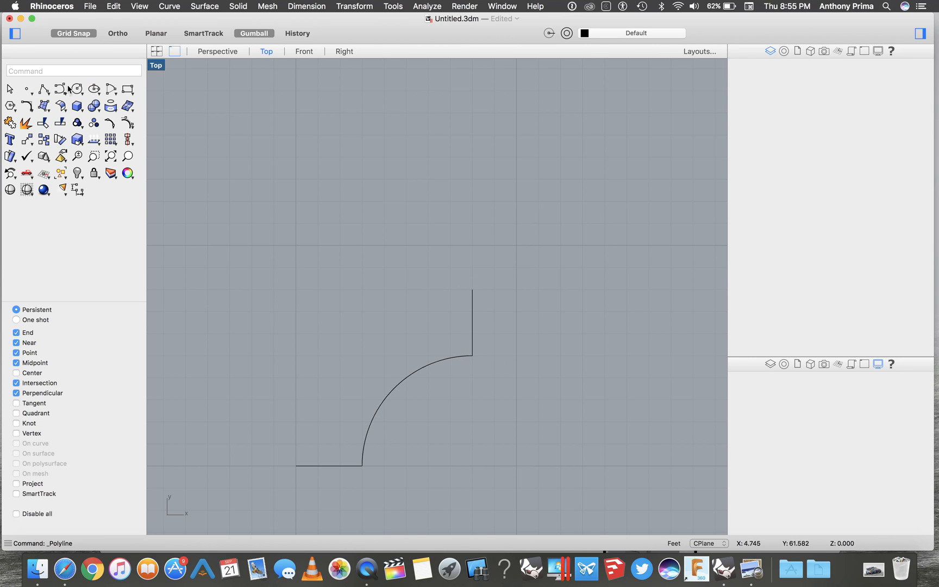
Draw the outer arc with an 8 ft radius, joining the free ends of the two lines from X 10, Y 50 to X 18, Y 58
drag(103, 91, 185, 152)
click(296, 466)
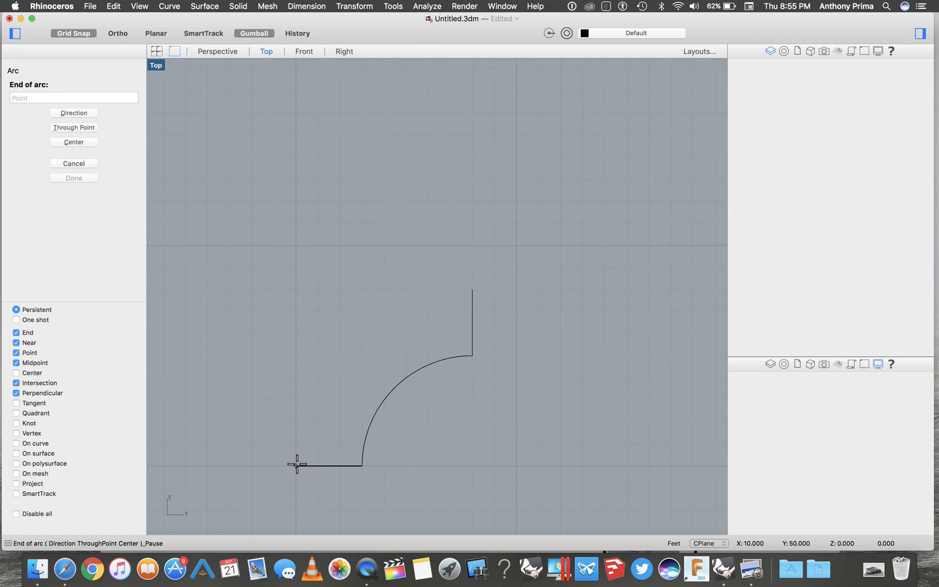
click(470, 293)
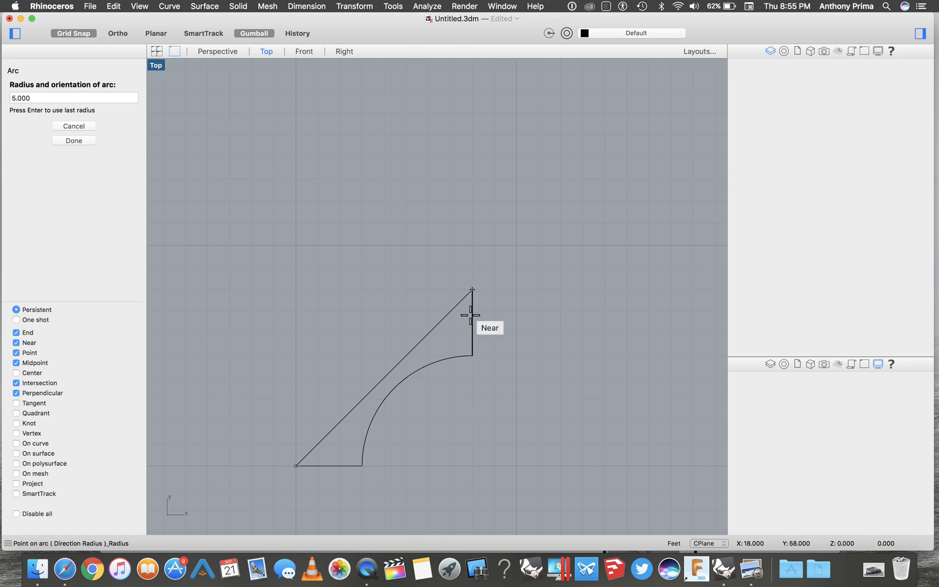
click(471, 463)
Start a polyline at the inner arc's lower end and place its first 0.75 ft segment ending on the arc
scroll(473, 467, up, 4)
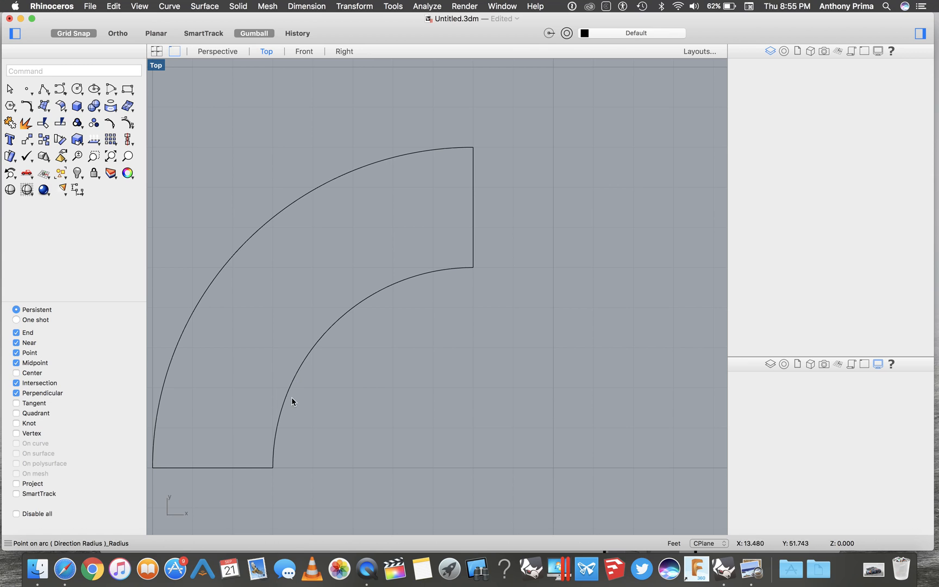
click(44, 90)
click(73, 103)
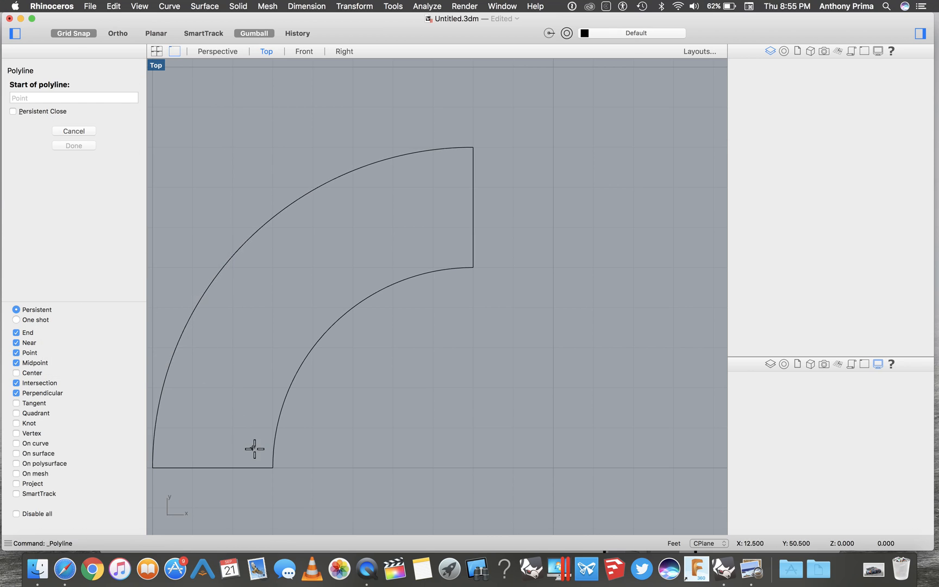
click(272, 467)
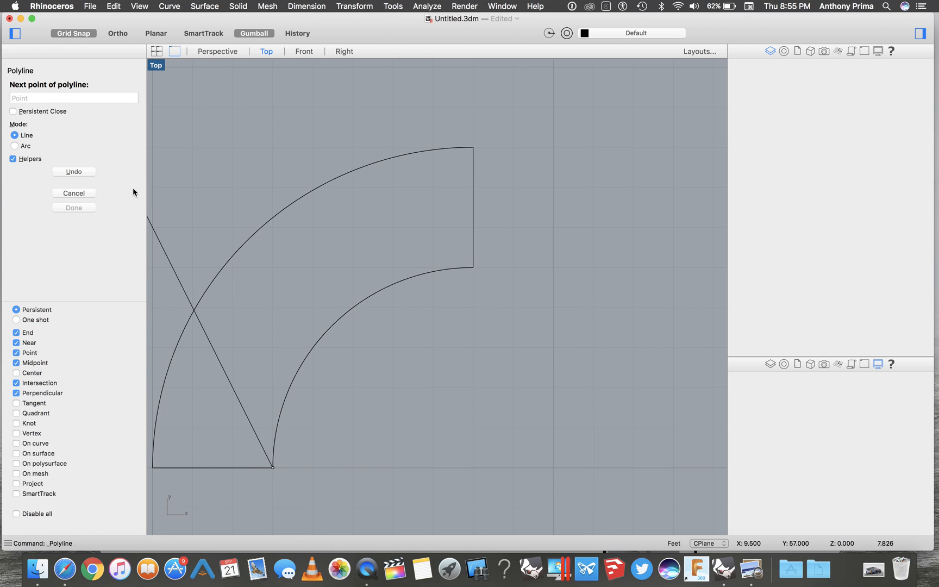
click(75, 98)
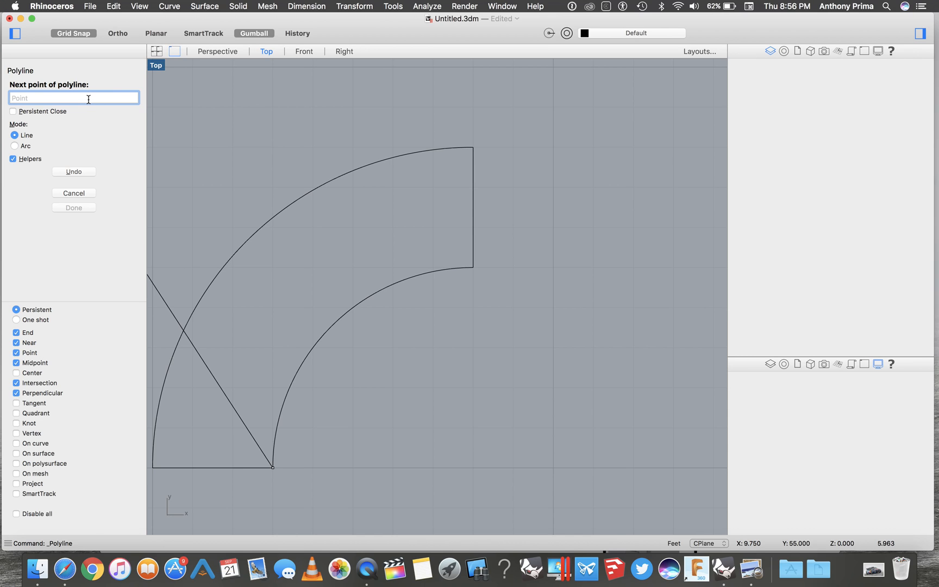
text(.7)
key(Return)
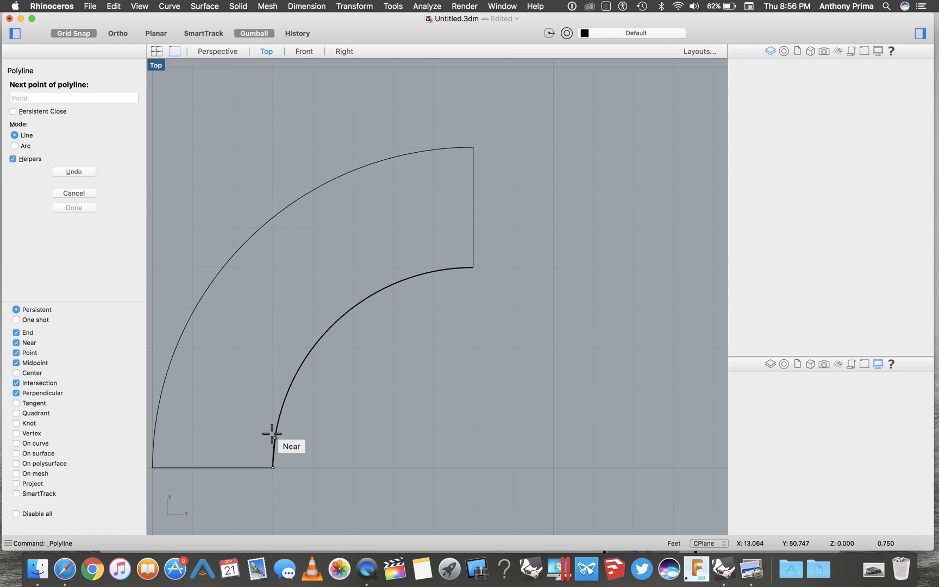
scroll(272, 434, up, 5)
click(281, 440)
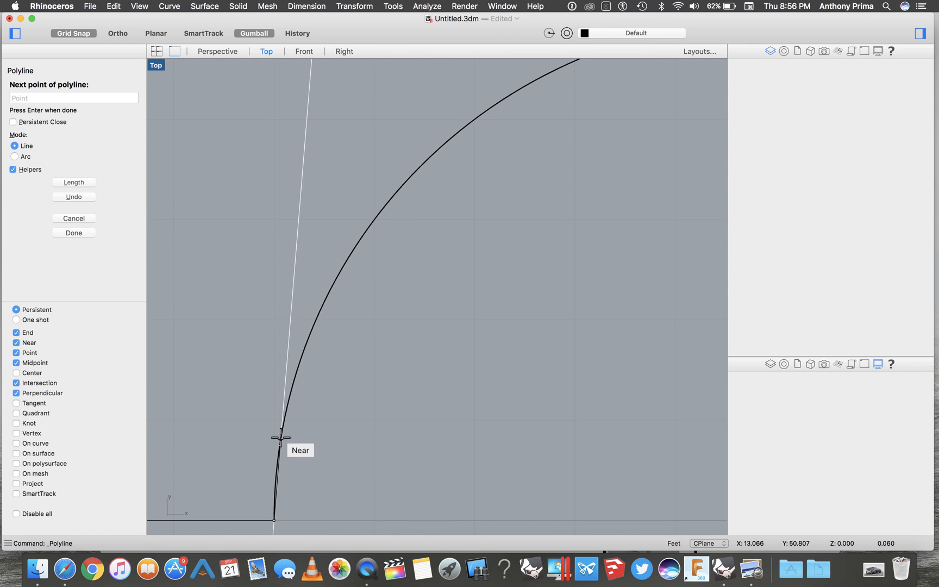
Add the polyline's second and third 0.75 ft segments, ending each one on the inner arc
click(92, 97)
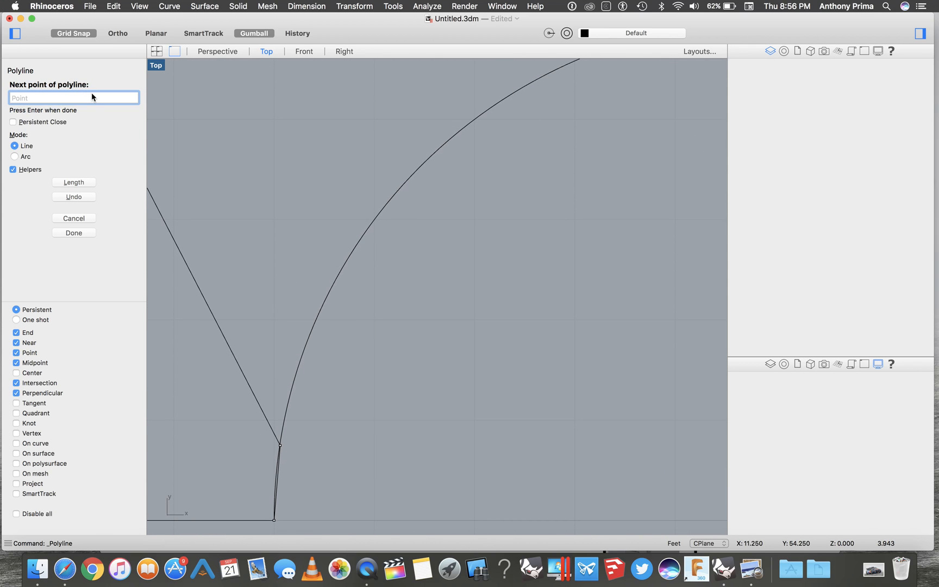
text(.75)
key(Return)
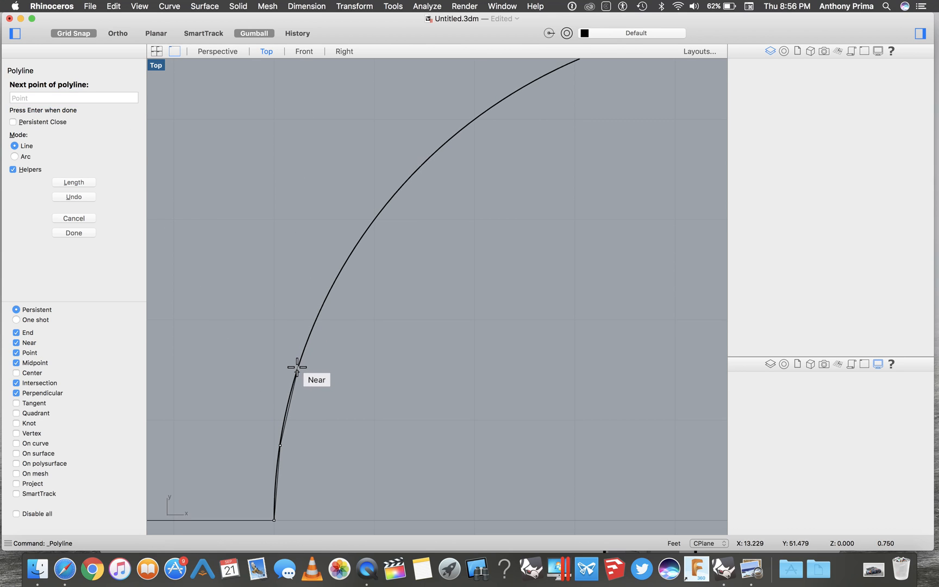
click(297, 373)
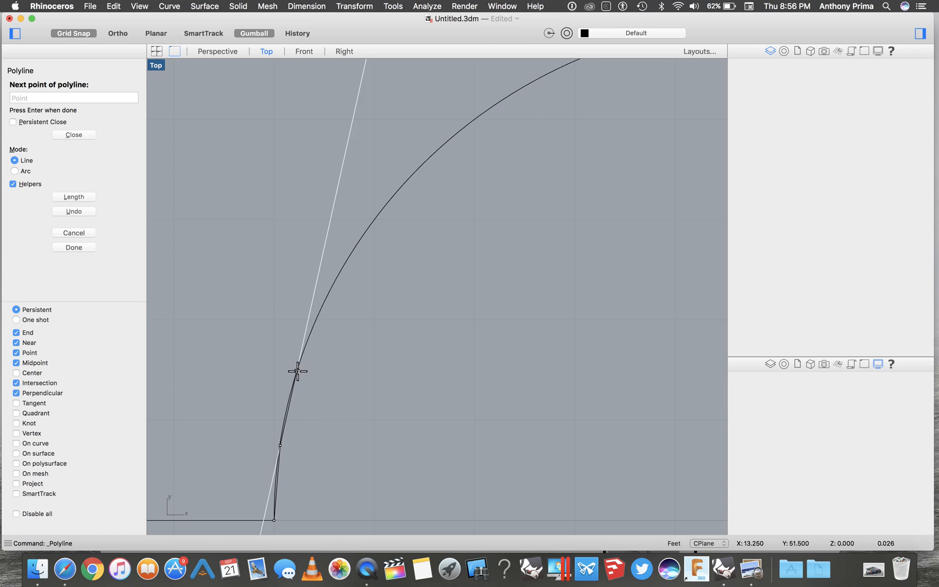
click(59, 97)
text(.)
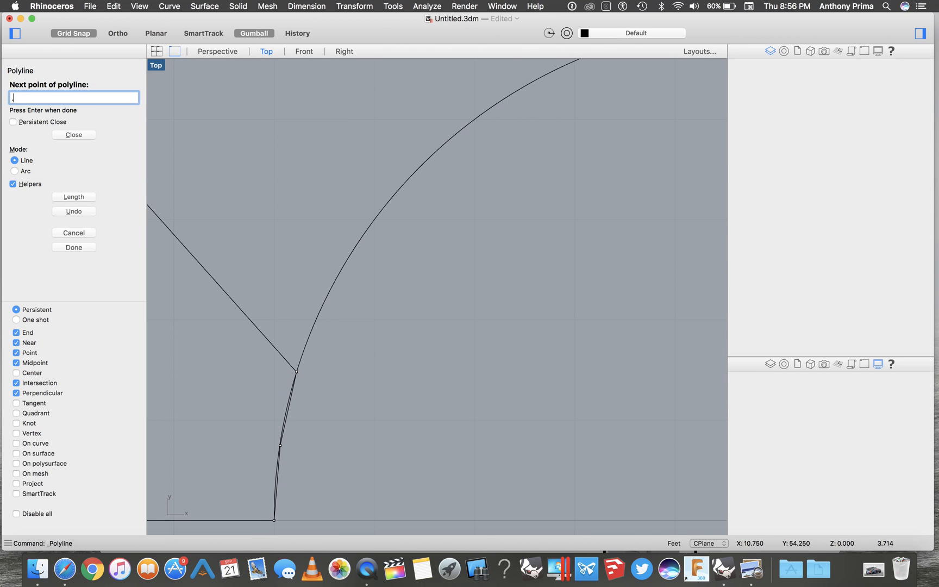
text(7)
key(Return)
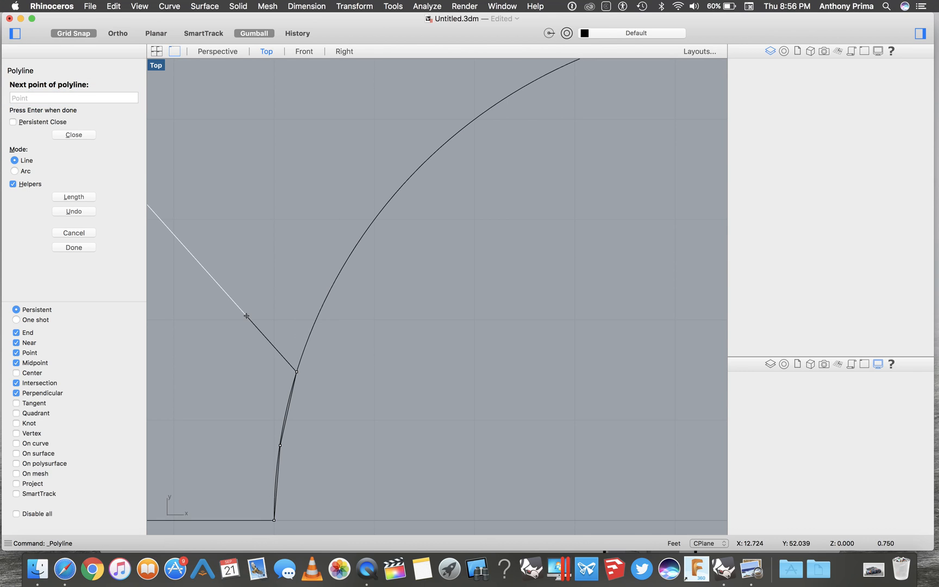
click(324, 303)
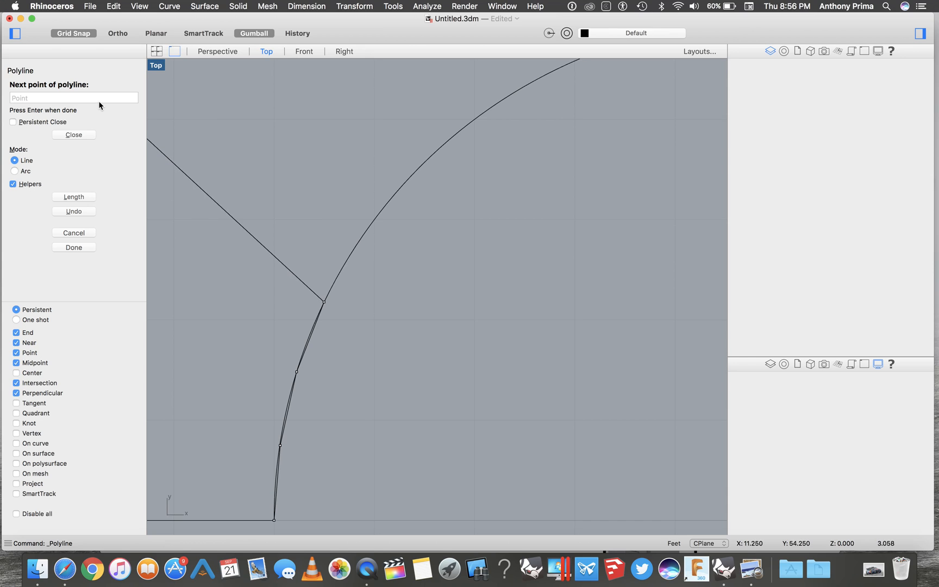
Continue the polyline with the fourth and fifth 0.75 ft segments, each ending on the inner arc
click(98, 97)
text(.7)
key(Return)
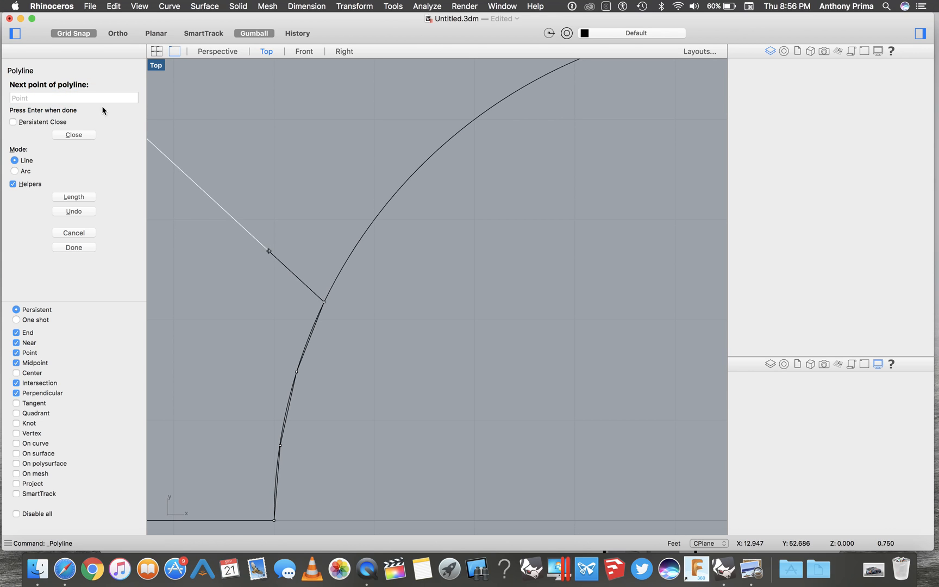
click(362, 236)
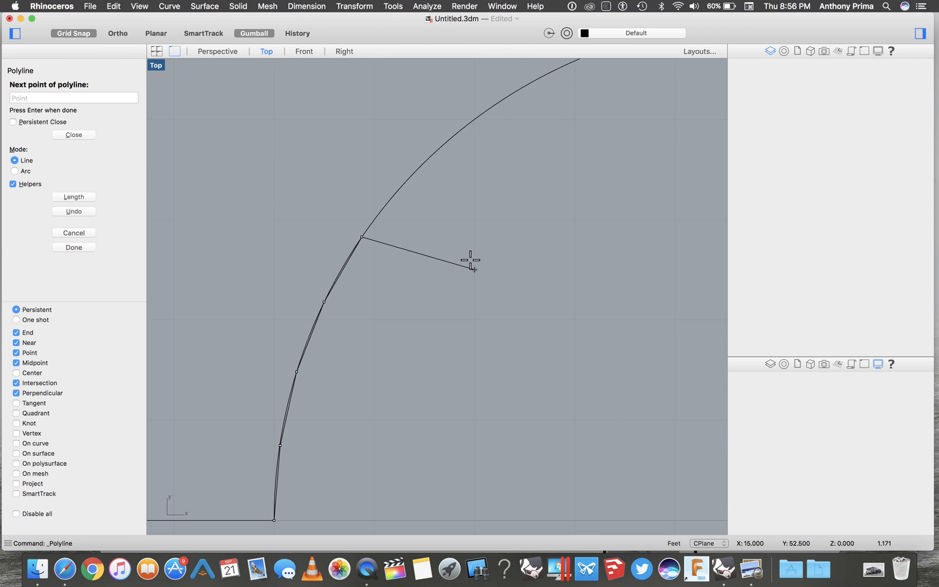
click(113, 96)
text(.75)
key(Return)
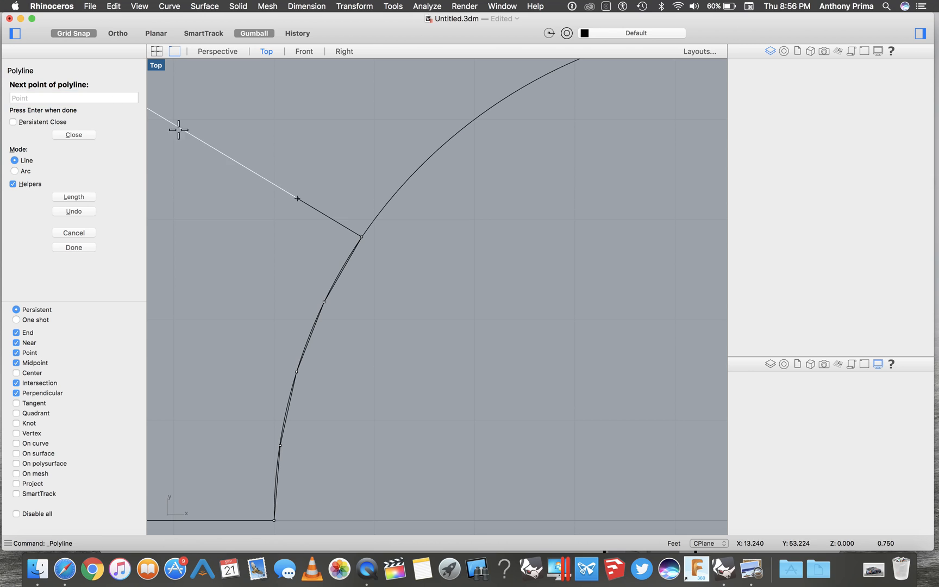
click(415, 175)
Place the sixth and seventh 0.75 ft polyline segments along the inner arc
scroll(487, 152, up, 3)
scroll(487, 152, up, 3)
click(95, 98)
text(.75)
key(Return)
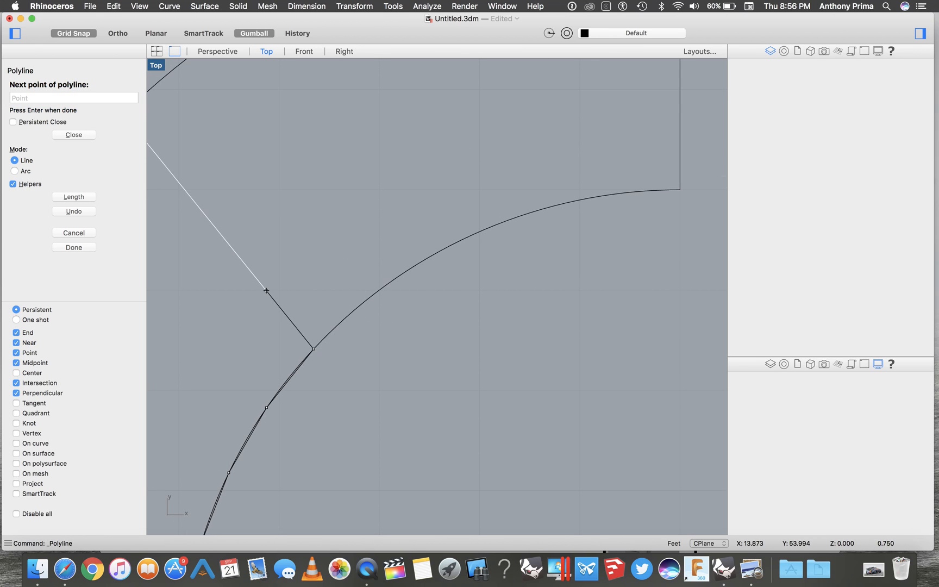
click(369, 296)
click(64, 99)
text(.7)
key(Return)
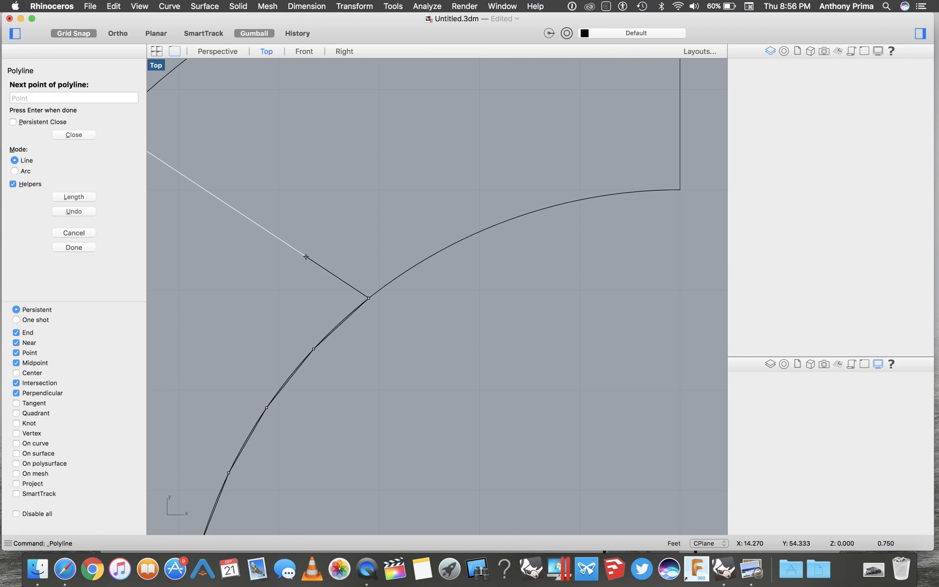
click(431, 256)
Place the eighth and ninth 0.75 ft segments on the inner arc and finish the polyline short of the arc's upper end
click(53, 93)
text(.7)
key(Return)
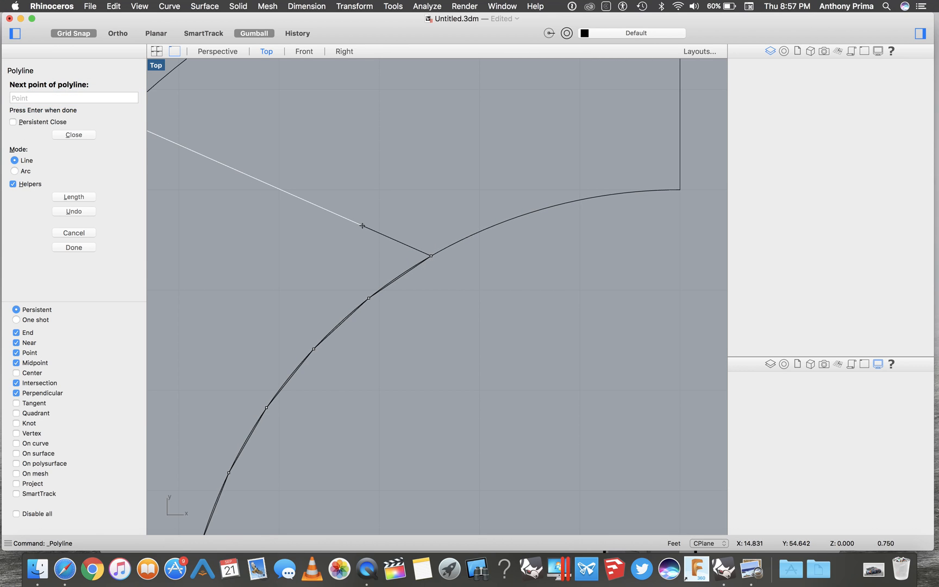
click(499, 223)
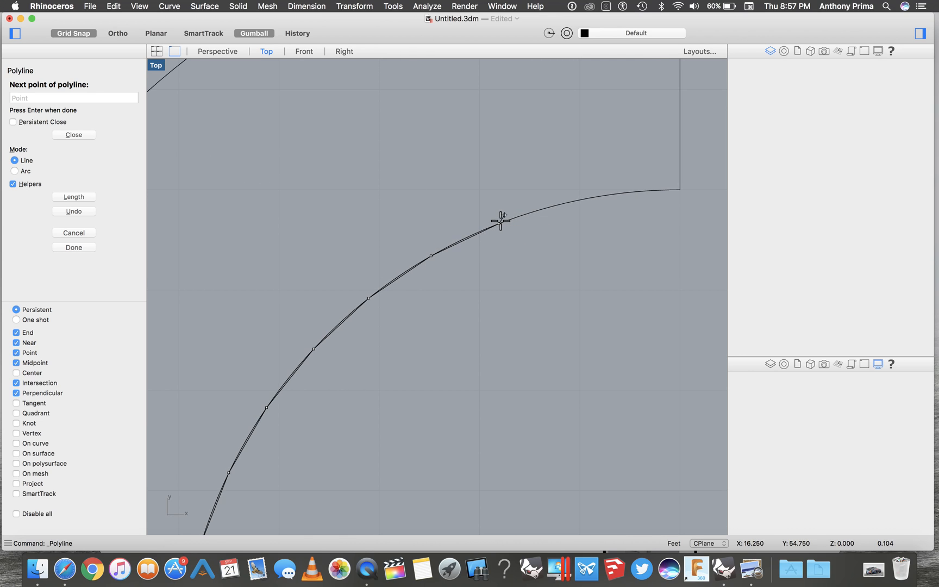
click(69, 100)
text(.75)
key(Return)
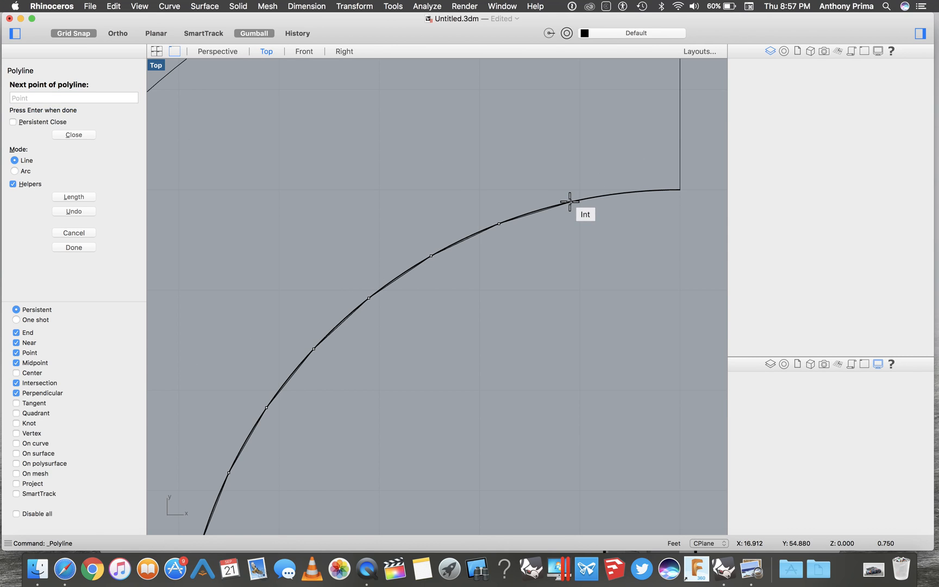
click(570, 202)
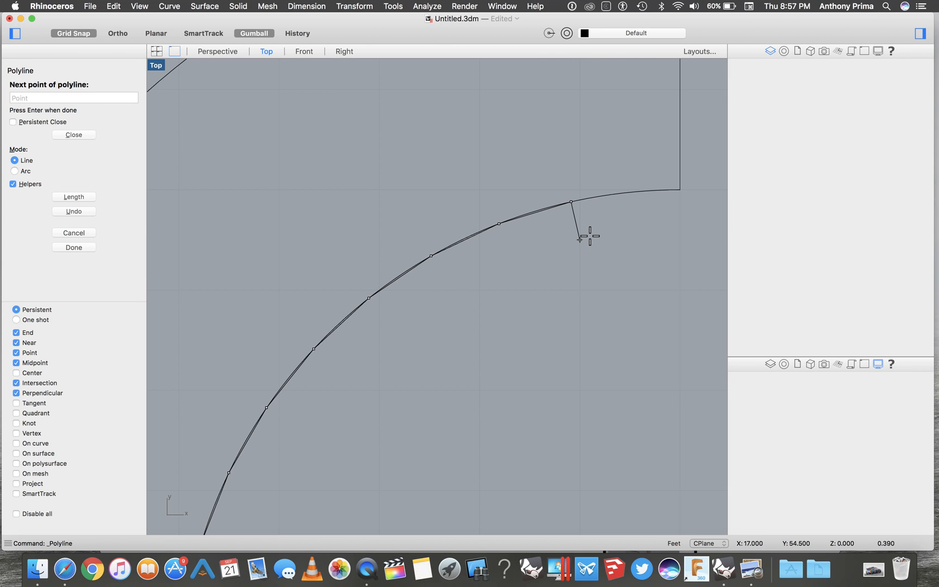
key(Return)
Turn on the control points of the segmented polyline along the inner arc
scroll(465, 285, down, 5)
scroll(464, 285, left, 2)
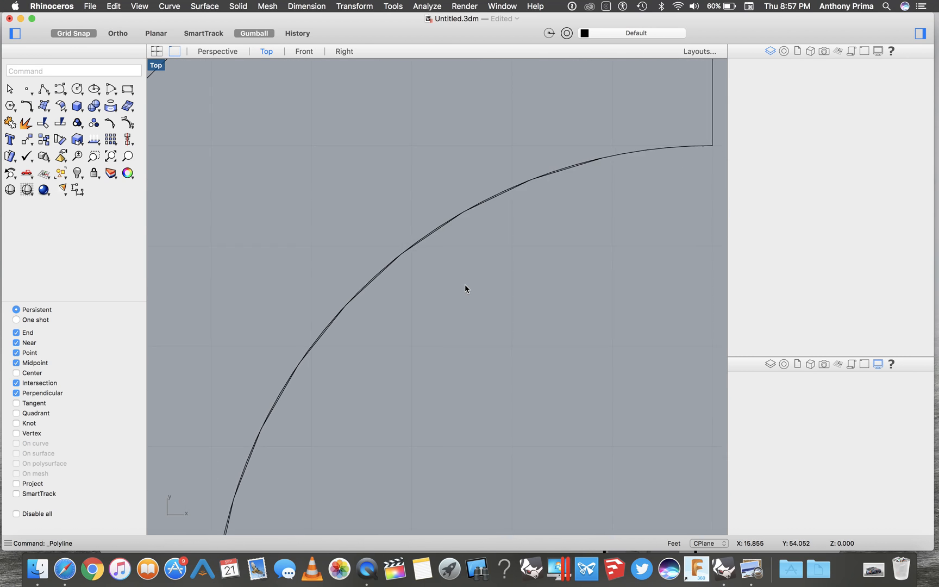
click(289, 352)
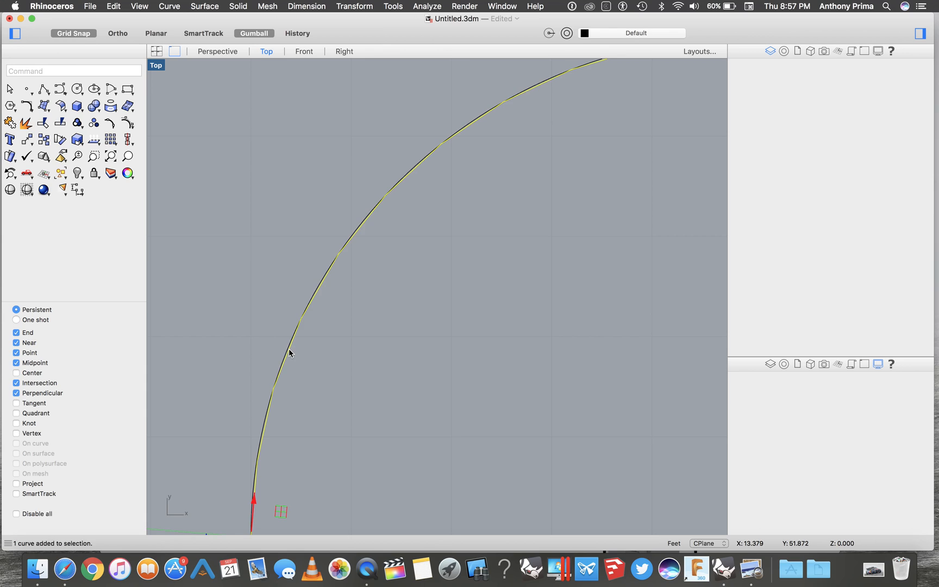
click(127, 123)
scroll(291, 343, down, 5)
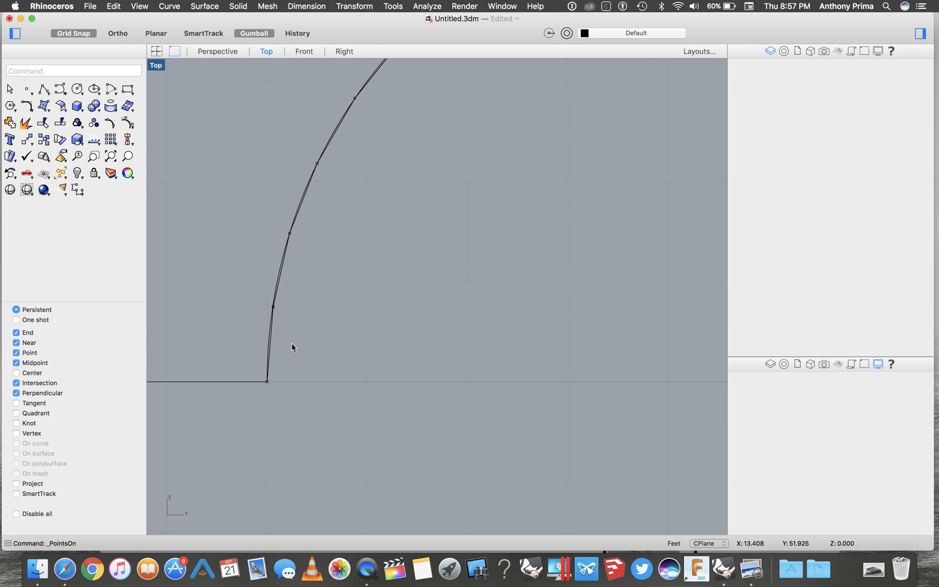
Draw the first tread line from the inner polyline's first vertex above the base line, perpendicular to the outer arc
scroll(310, 319, left, 4)
scroll(311, 318, left, 4)
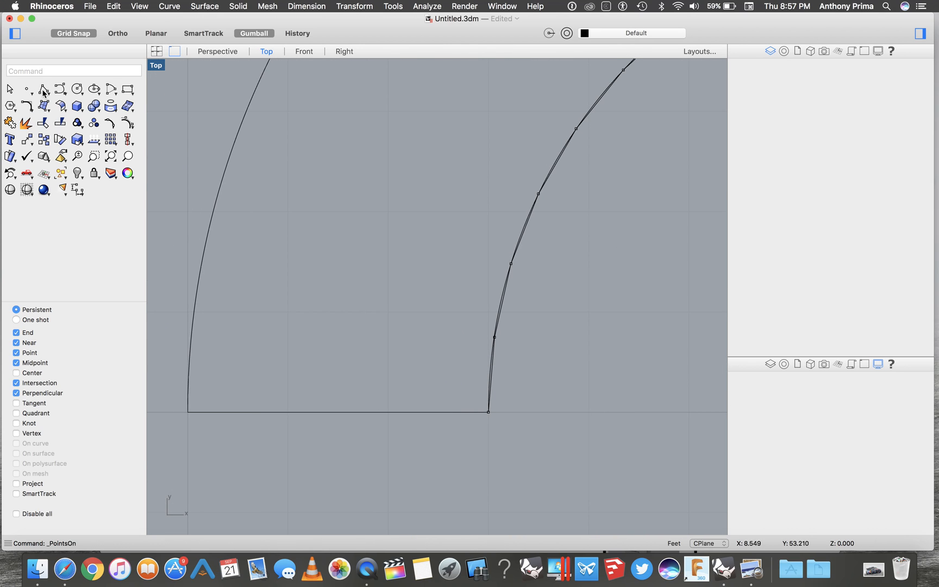
click(28, 105)
scroll(234, 180, up, 4)
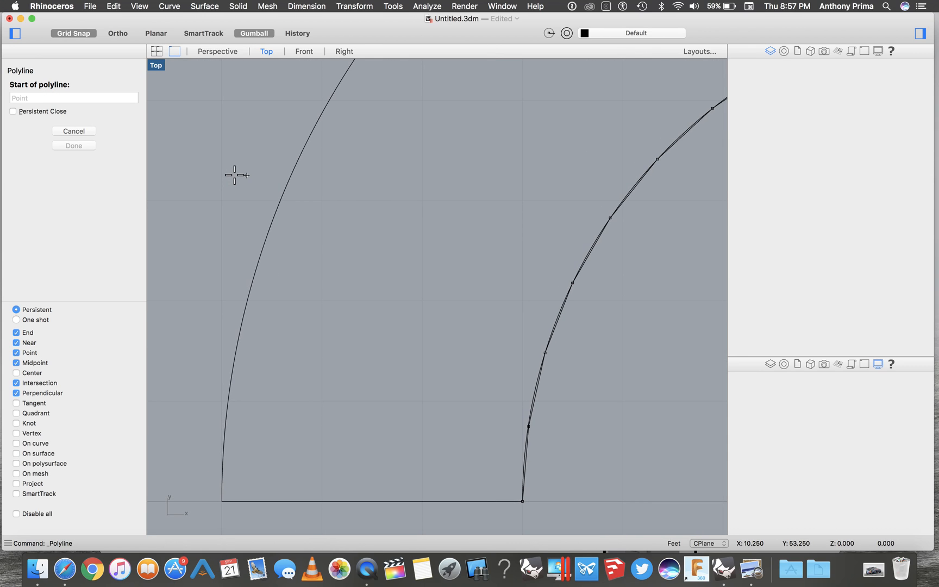
scroll(272, 228, down, 2)
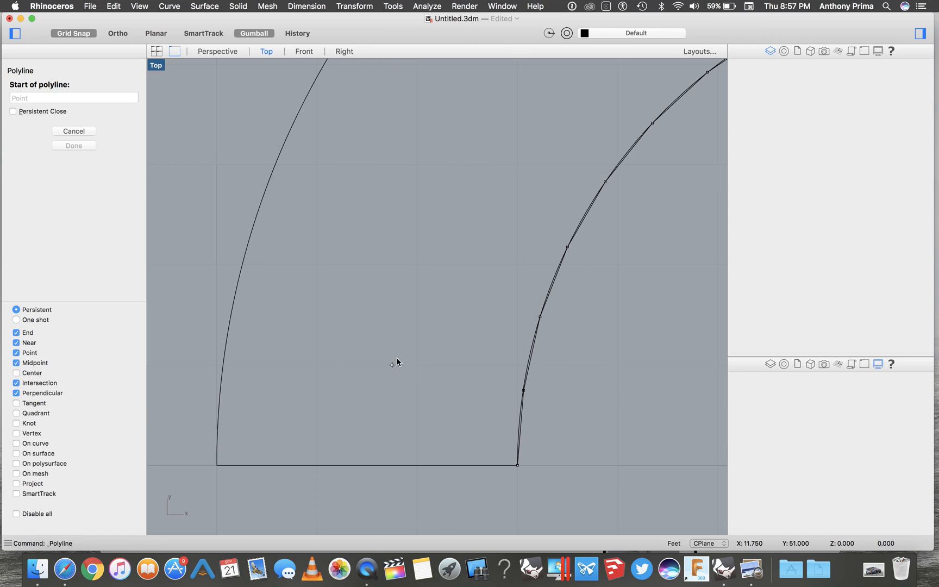
click(524, 390)
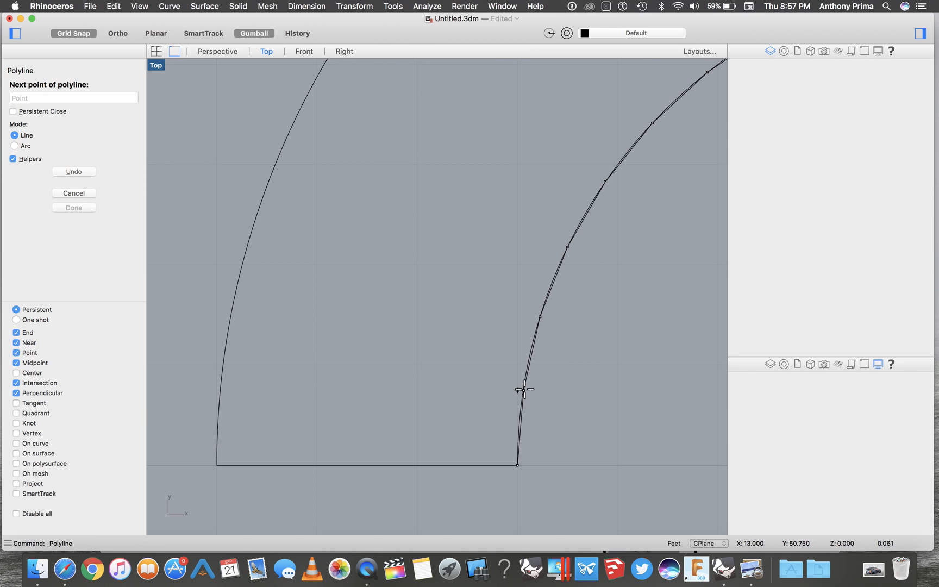
click(225, 344)
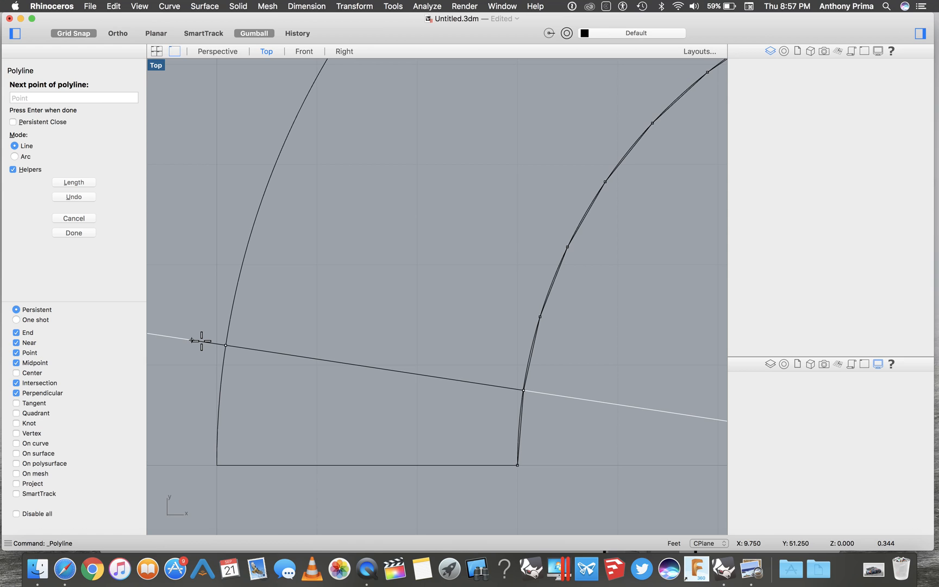
key(Return)
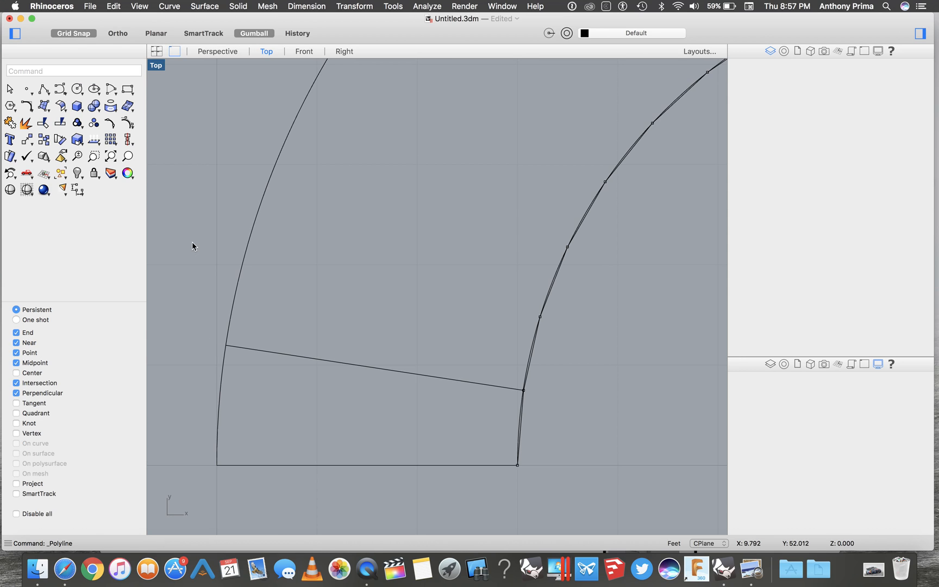
Draw the second tread line from the next inner polyline vertex, perpendicular to the outer arc
click(44, 89)
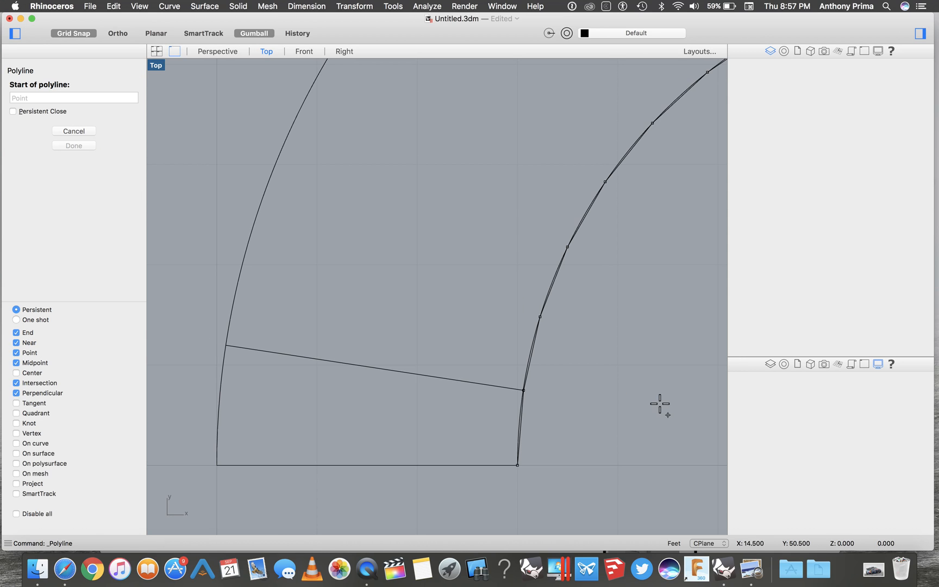
click(541, 316)
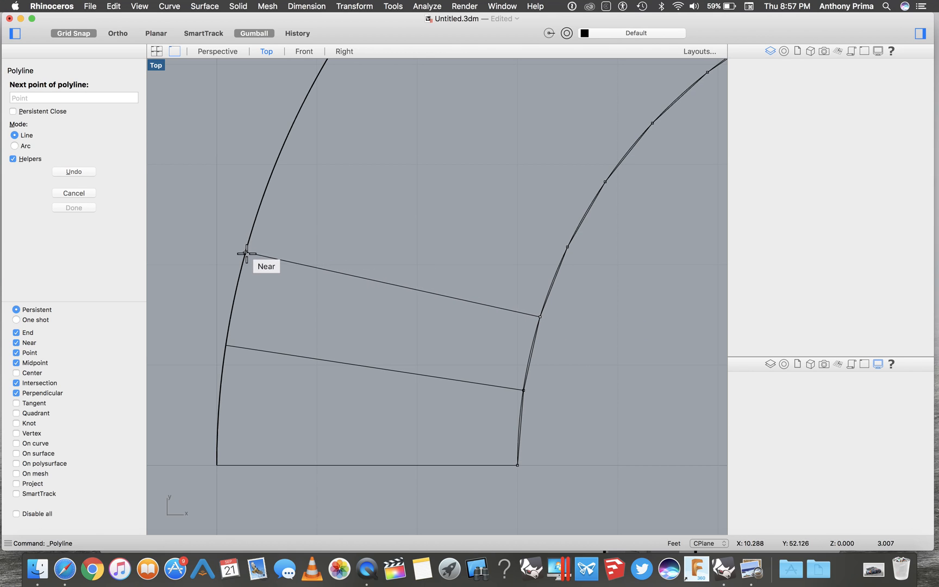
click(254, 228)
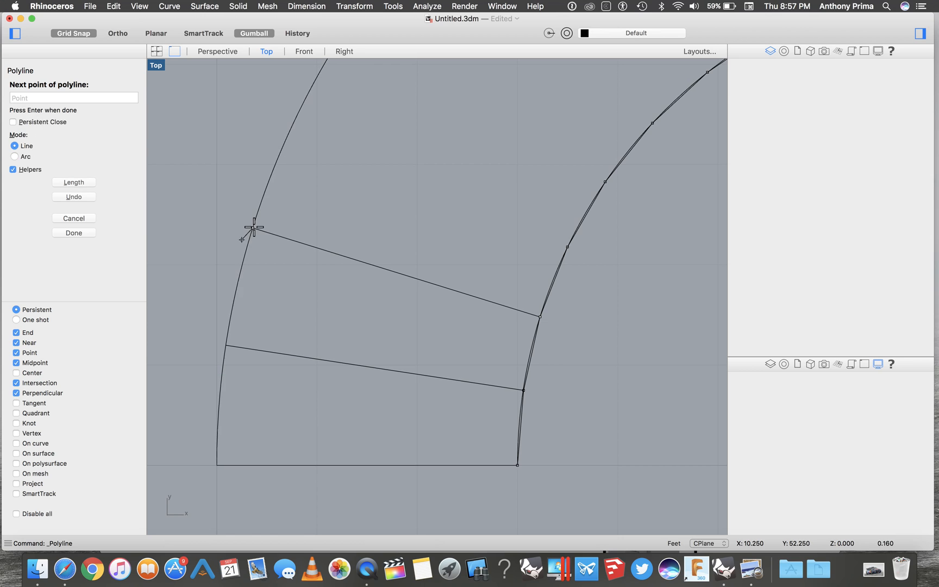
scroll(390, 208, up, 3)
key(Return)
Draw the third tread line from the third vertex above the base line, perpendicular to the outer arc
scroll(401, 237, up, 5)
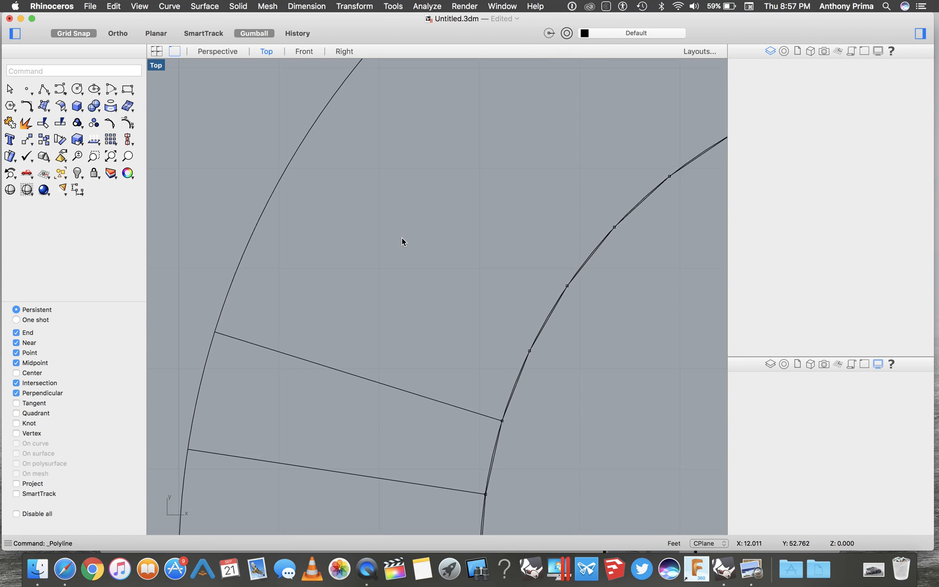
click(46, 89)
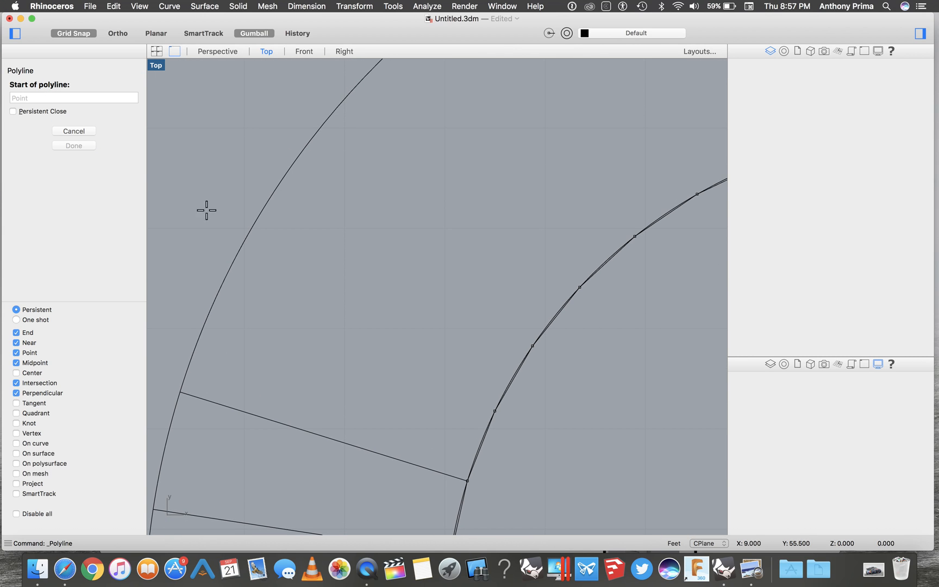
click(494, 410)
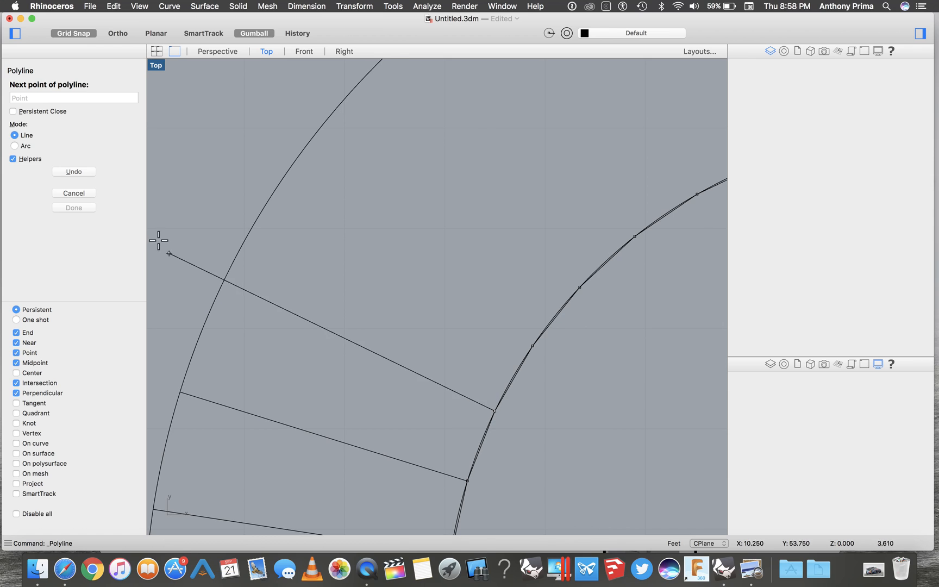
click(225, 278)
key(Return)
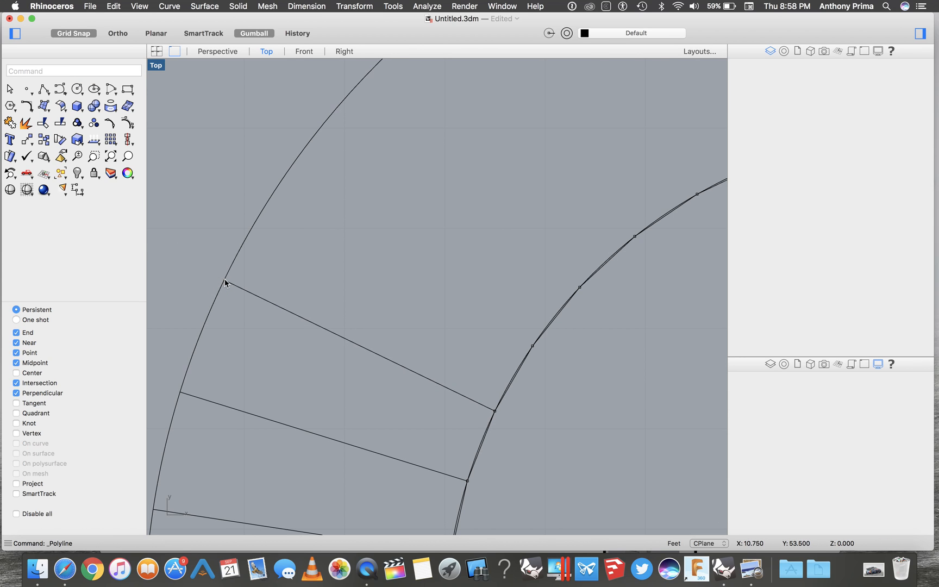
Draw the fourth tread line from the fourth vertex above the base line, perpendicular to the outer arc
click(48, 94)
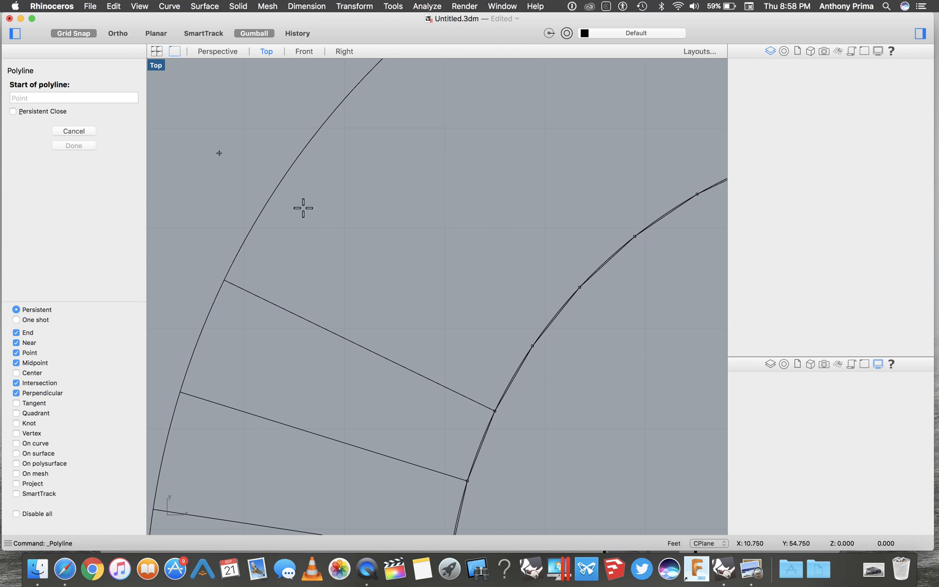
click(532, 345)
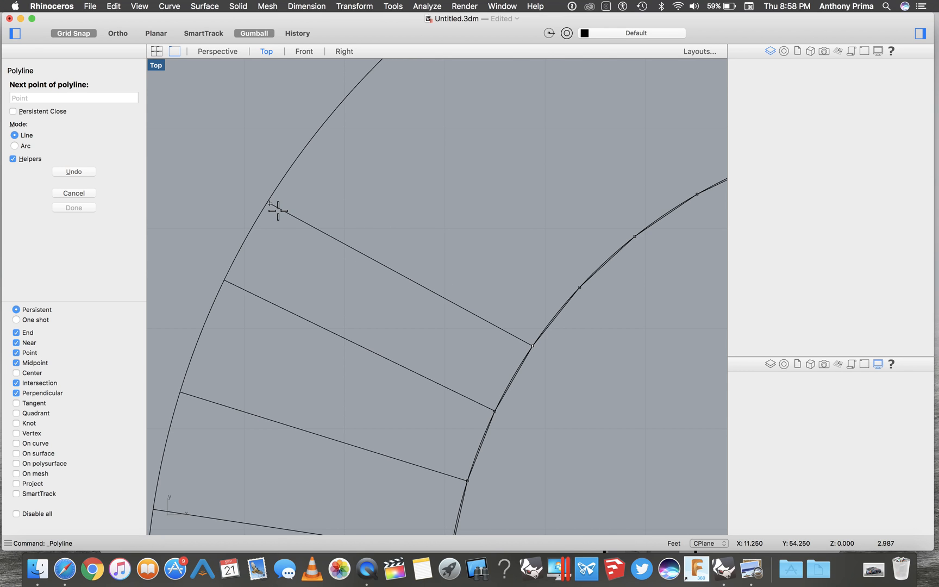
click(281, 181)
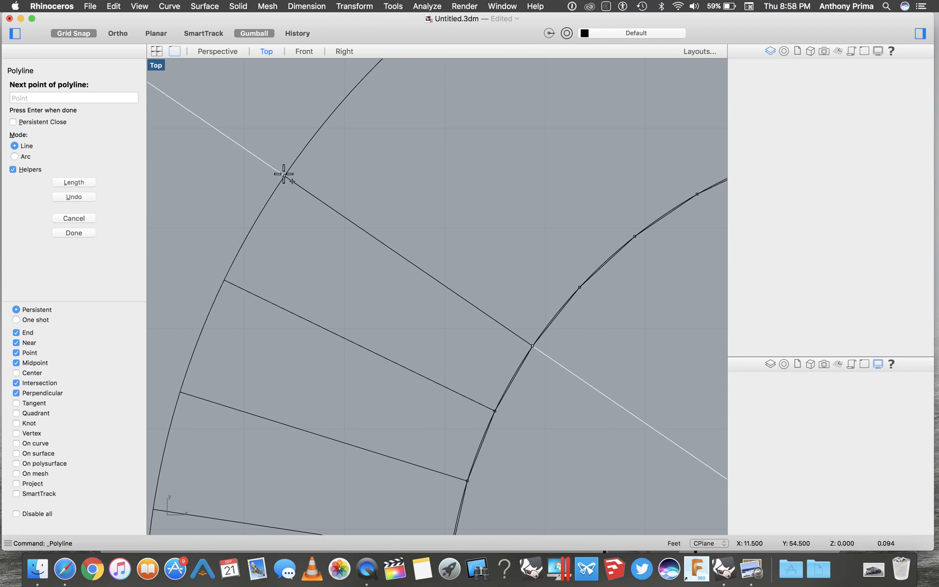
key(Return)
scroll(522, 143, up, 3)
scroll(521, 144, up, 2)
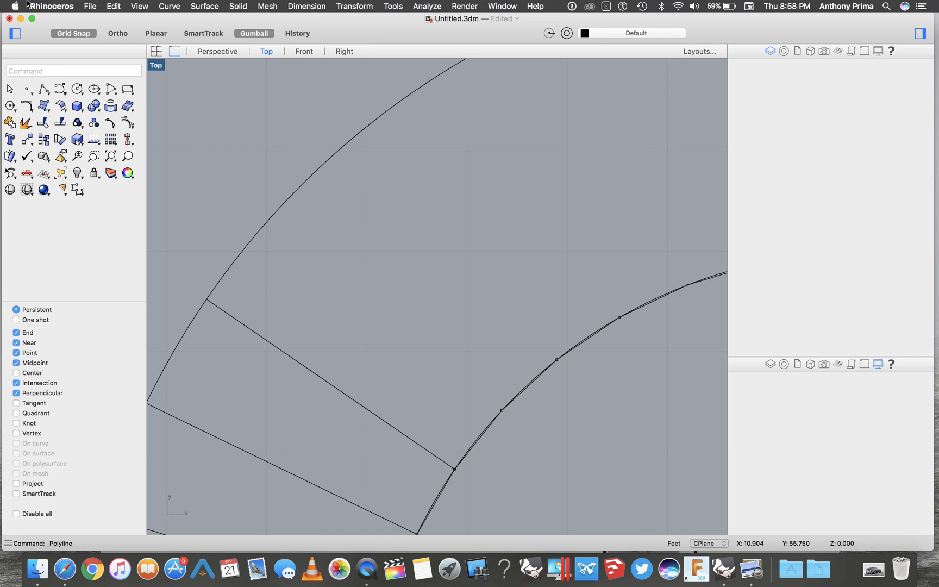
Draw the fifth tread line from the fifth inner polyline vertex above the base line, perpendicular to the outer arc
click(46, 91)
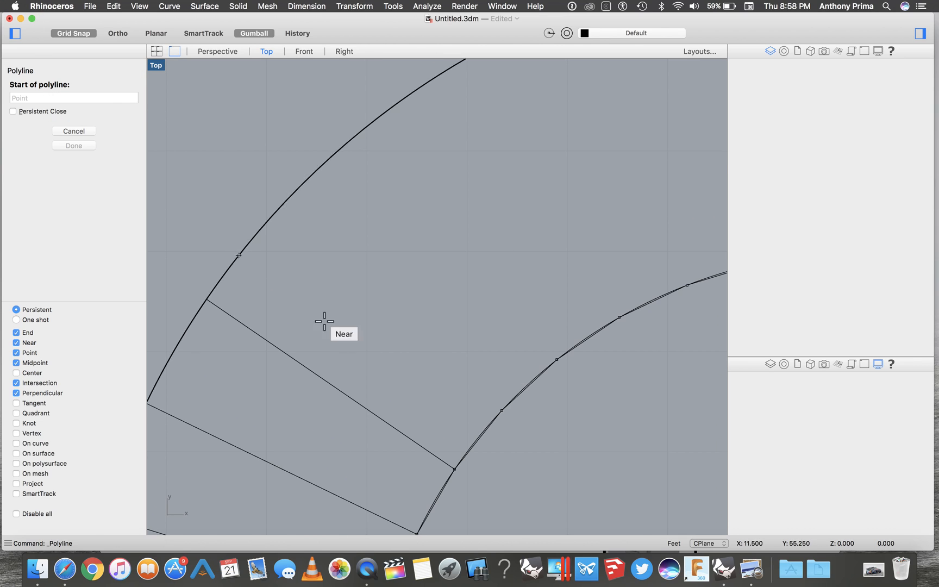
click(502, 409)
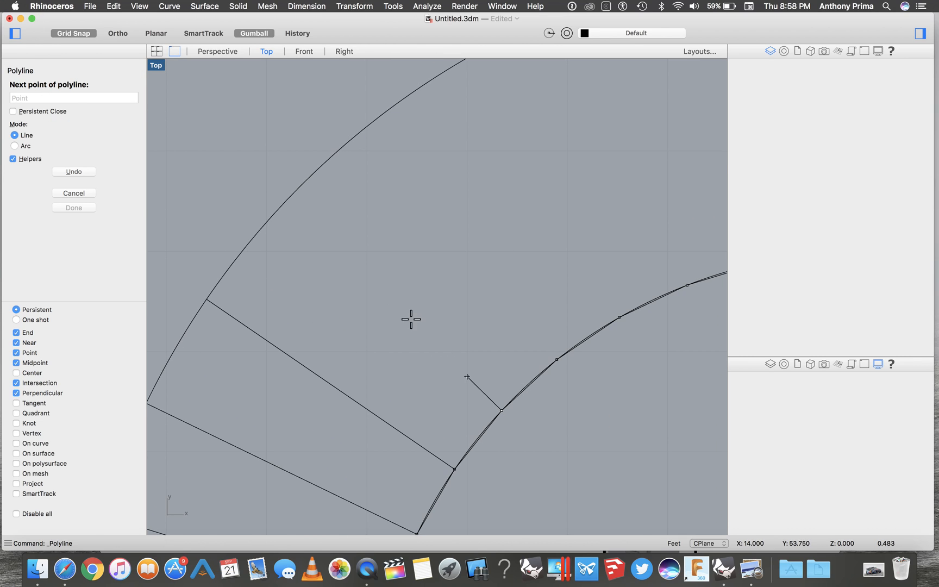
click(280, 210)
key(Return)
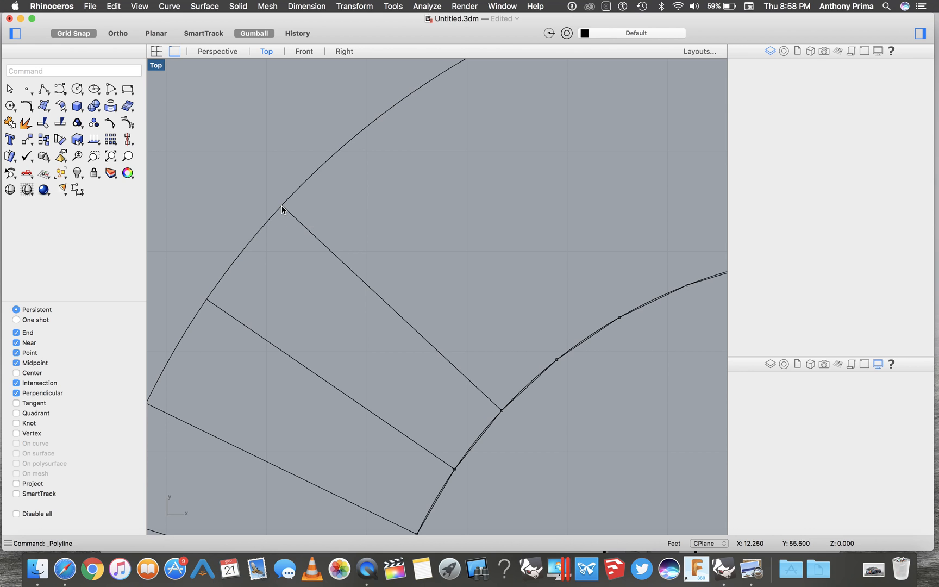
Draw the sixth tread line from the sixth vertex above the base line, perpendicular to the outer arc
click(46, 92)
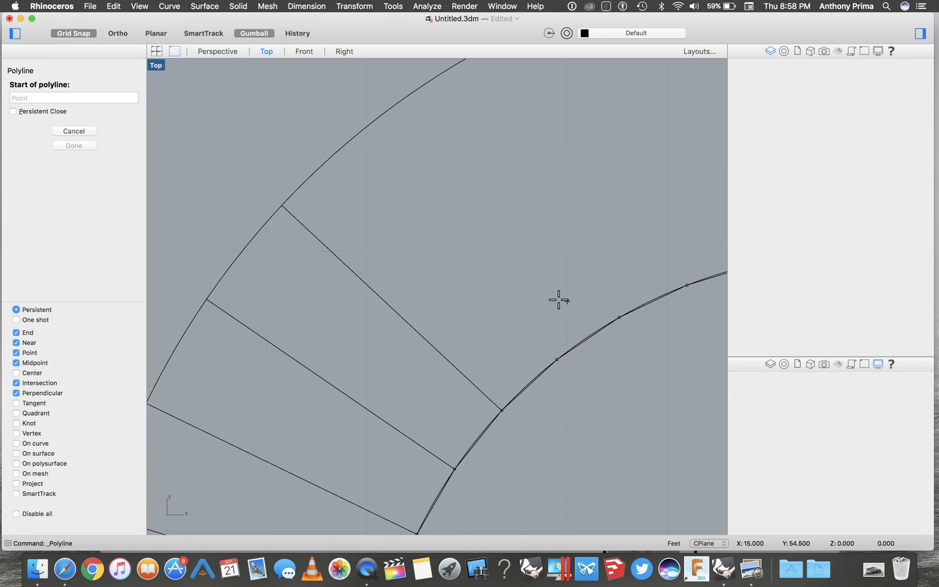
click(553, 360)
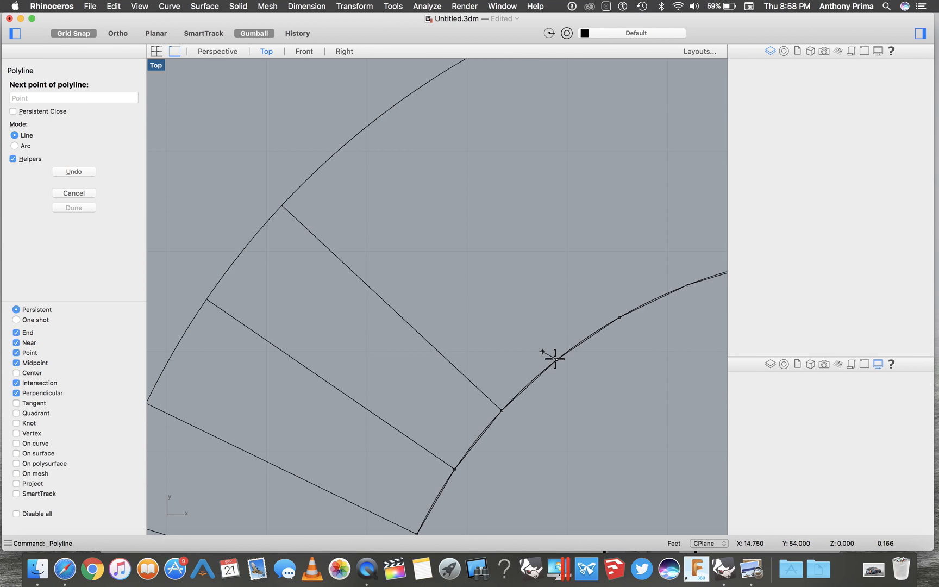
click(371, 124)
key(Return)
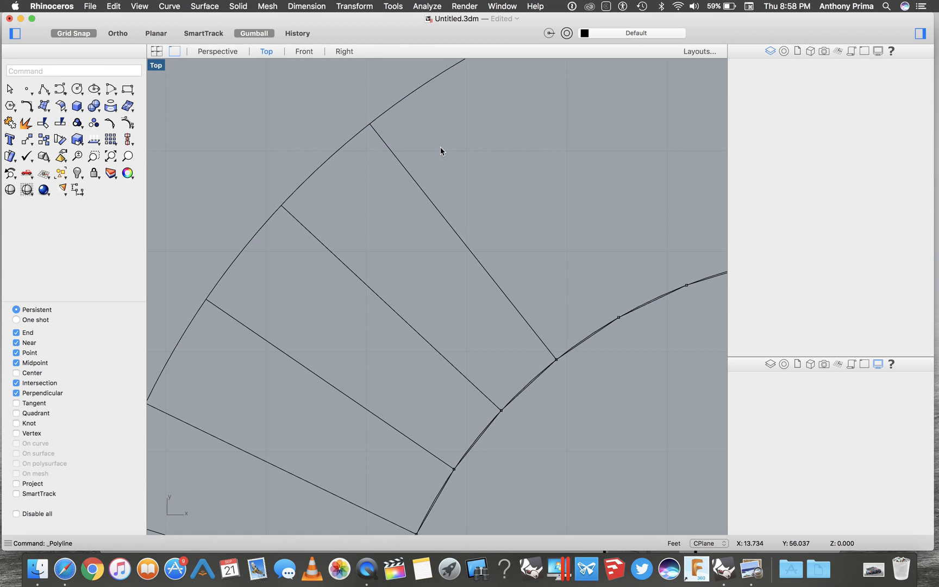
Draw the seventh tread line from the seventh vertex above the base line, perpendicular to the outer arc
scroll(440, 147, up, 3)
scroll(440, 147, right, 3)
click(43, 87)
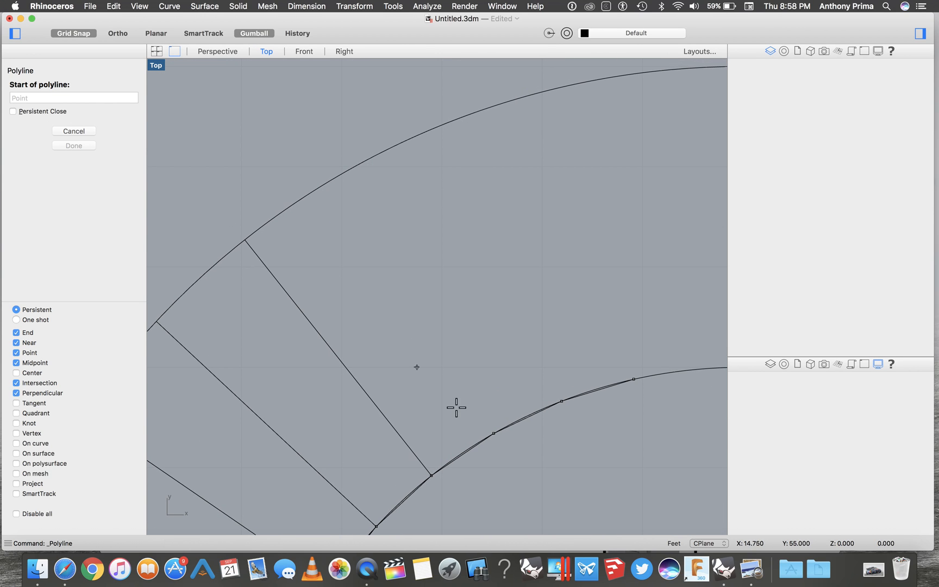
click(493, 433)
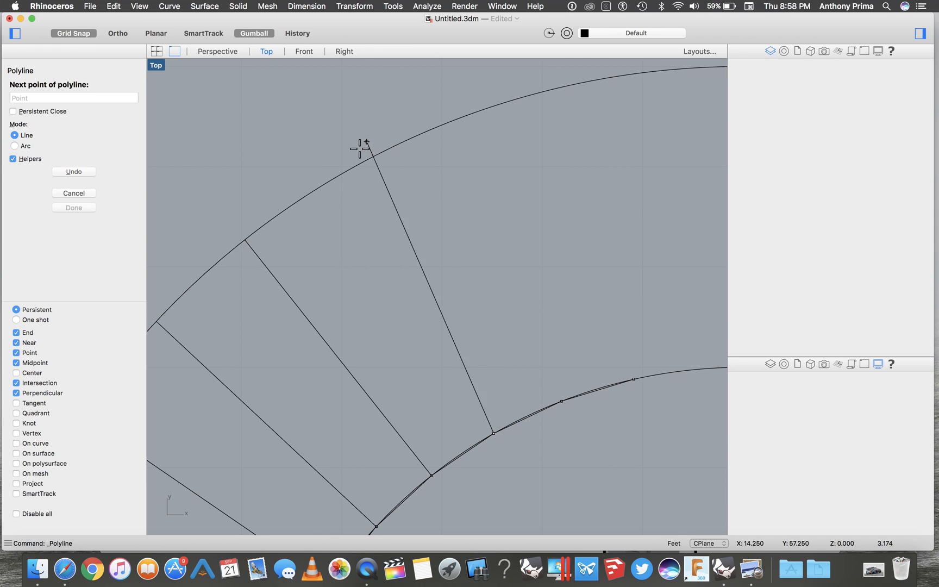
click(349, 169)
key(Return)
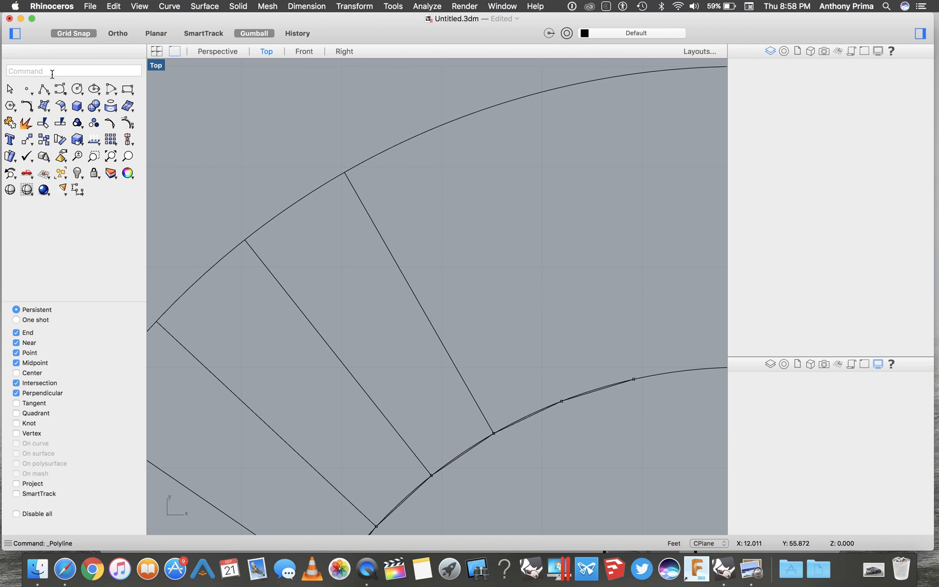
Draw the eighth tread line from the eighth vertex above the base line, perpendicular to the outer arc
click(44, 89)
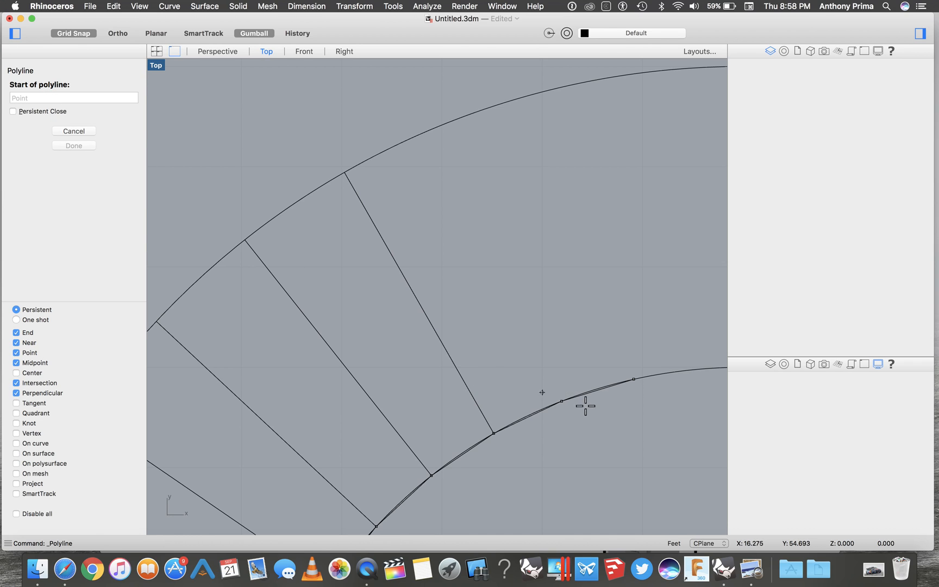
click(561, 400)
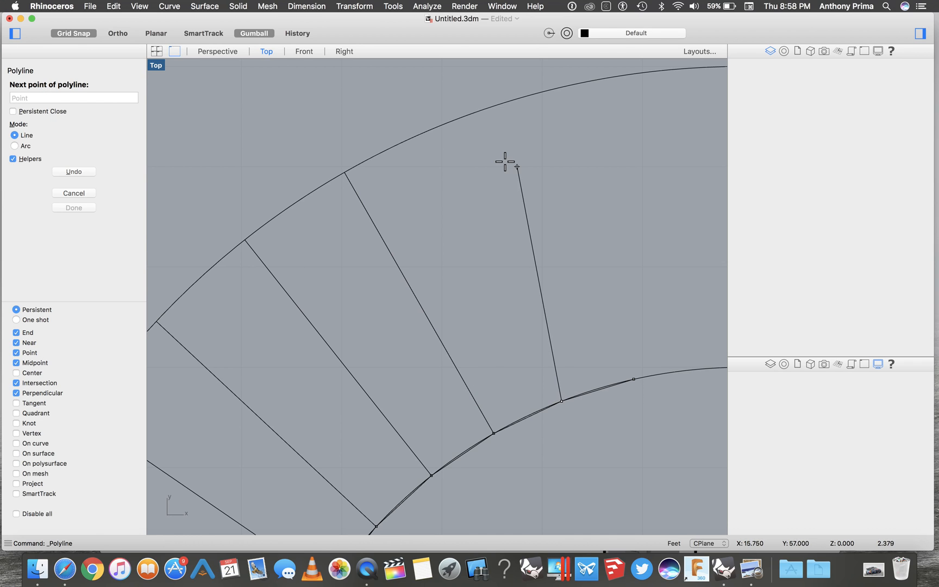
click(452, 122)
key(Return)
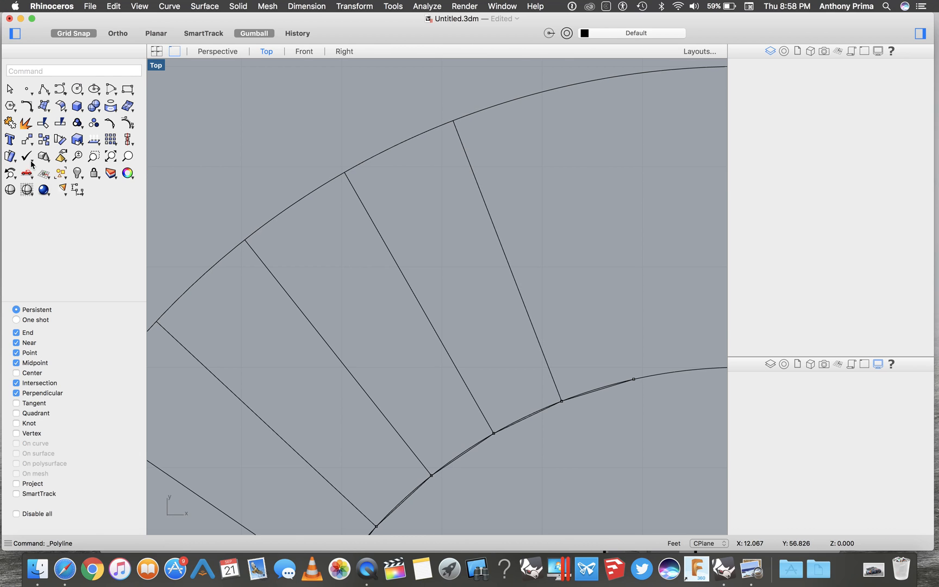
Draw the ninth tread line from the inner polyline's upper endpoint, perpendicular to the outer arc
click(43, 91)
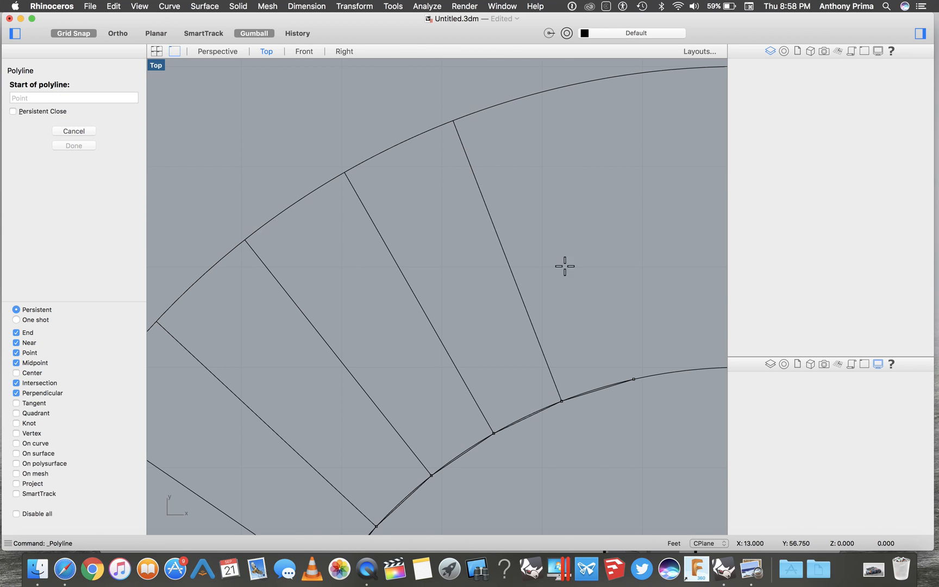
click(638, 379)
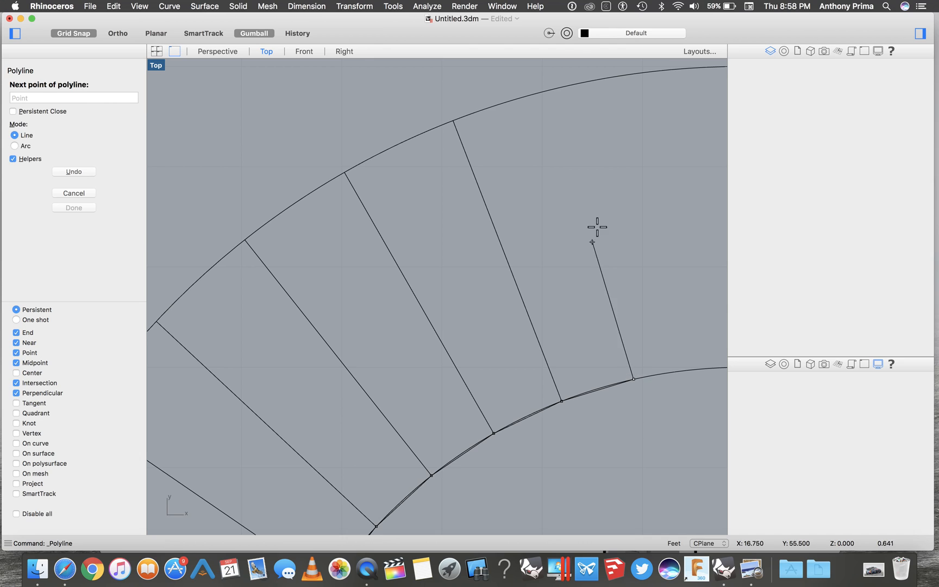
click(564, 85)
key(Return)
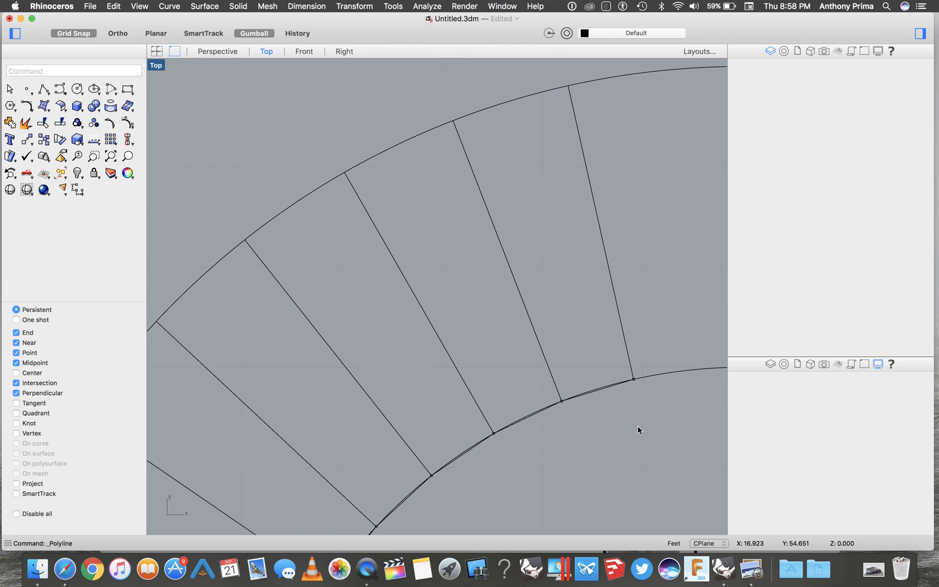
Delete the inner construction polyline's three uppermost points, at the ninth, eighth and seventh tread lines
click(597, 393)
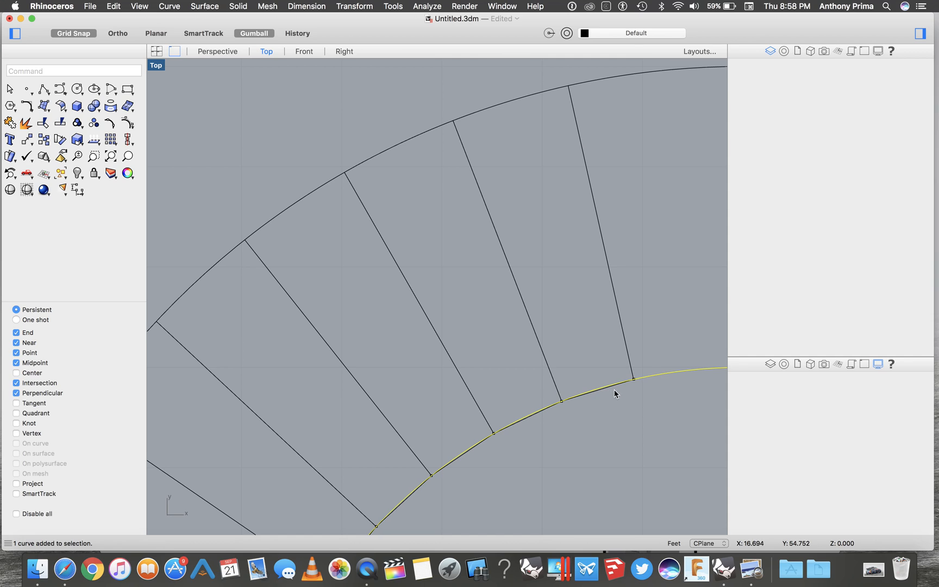
click(634, 382)
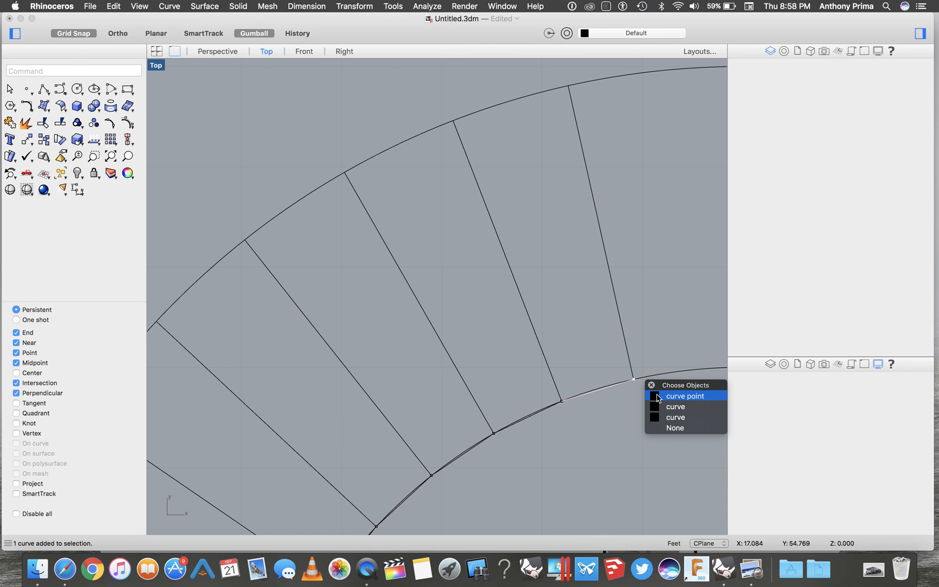
click(658, 397)
key(Delete)
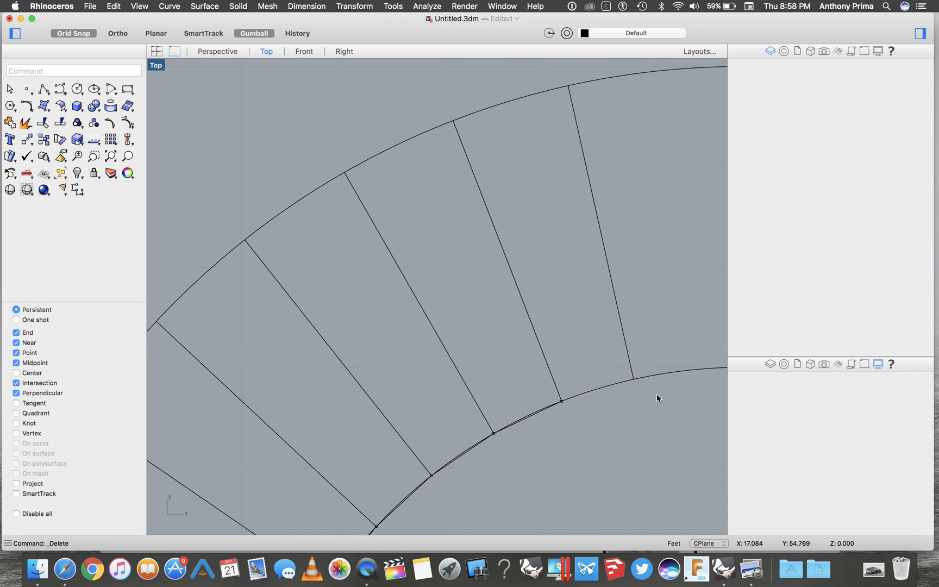
click(562, 402)
key(Delete)
click(495, 436)
key(Return)
key(Delete)
Delete the construction polyline's points at the sixth, fifth and fourth tread lines
scroll(494, 437, down, 6)
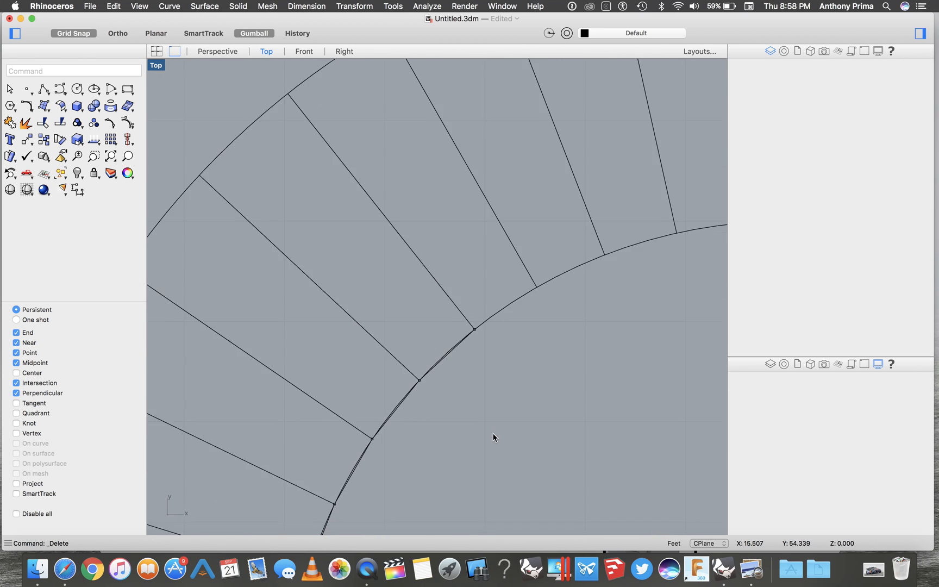
click(485, 308)
key(Delete)
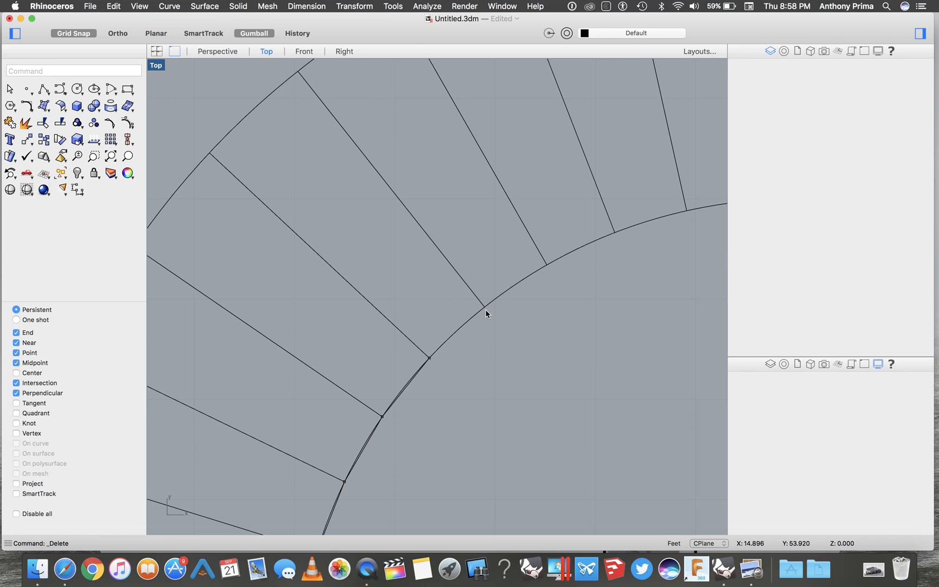
click(430, 358)
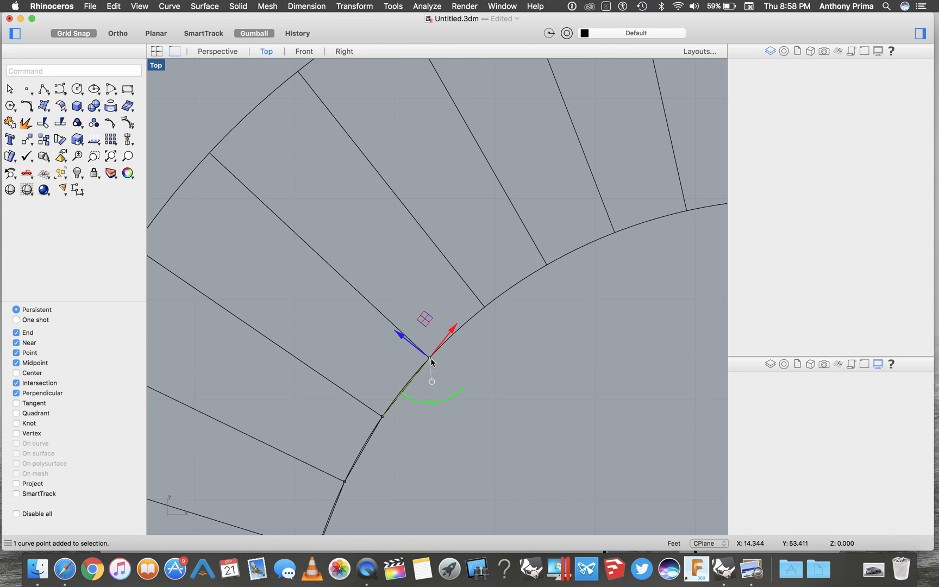
key(Delete)
scroll(427, 358, down, 3)
click(409, 338)
key(Delete)
Delete the construction polyline's points at the third and second tread lines, and try to delete the one at the first
scroll(408, 337, down, 3)
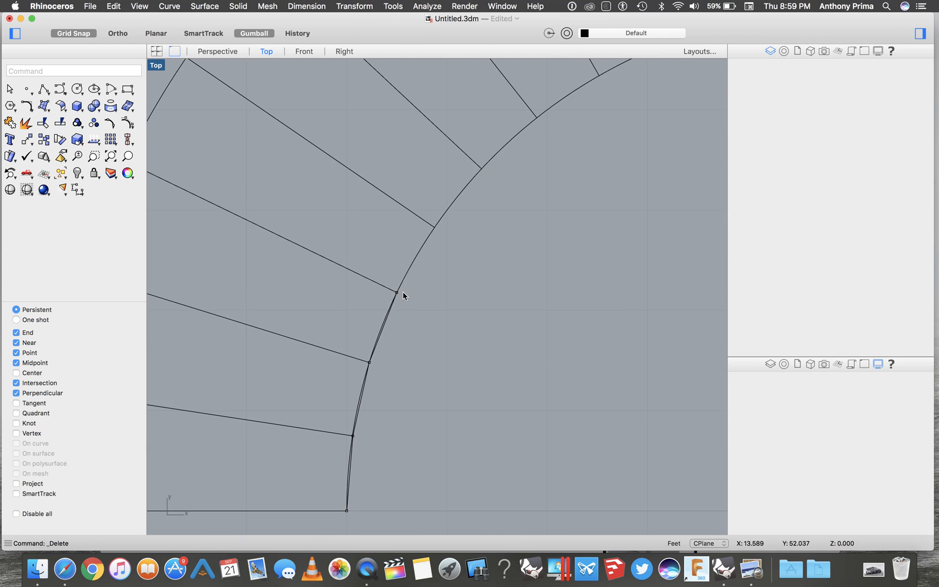
click(397, 293)
key(Delete)
click(370, 361)
key(Delete)
click(354, 434)
key(Delete)
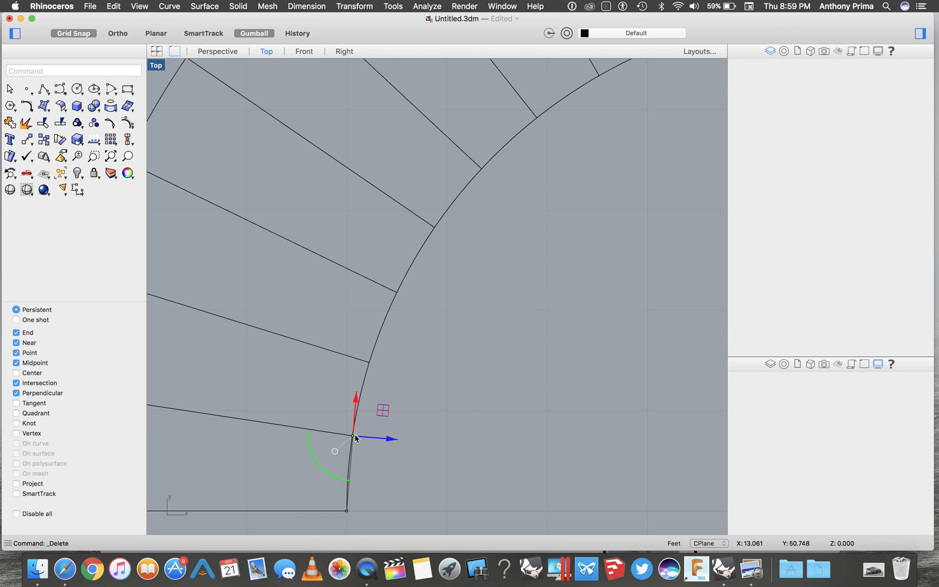
Pull the leftover polyline segment's upper end away from the inner arc and delete the segment
click(351, 487)
key(Escape)
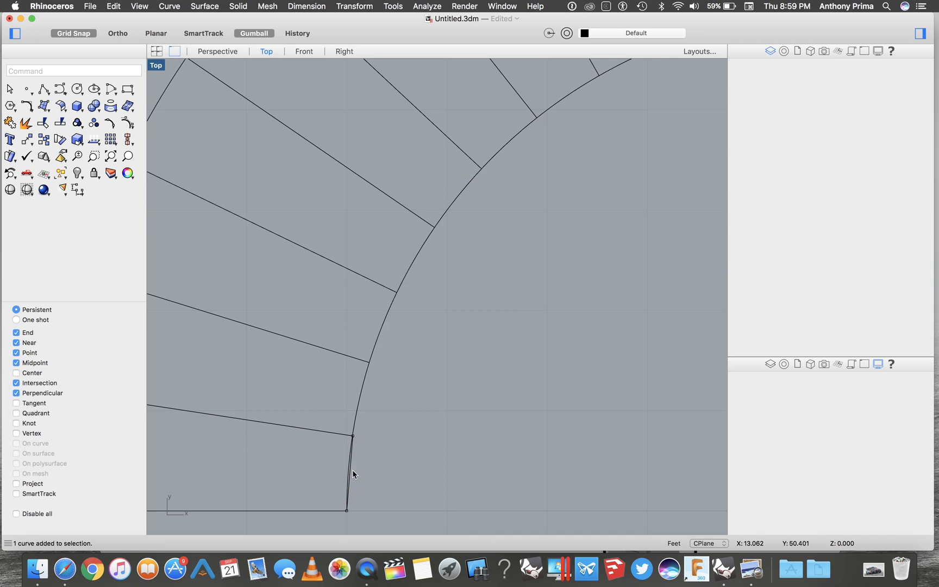
click(354, 437)
drag(367, 439, 442, 446)
click(348, 513)
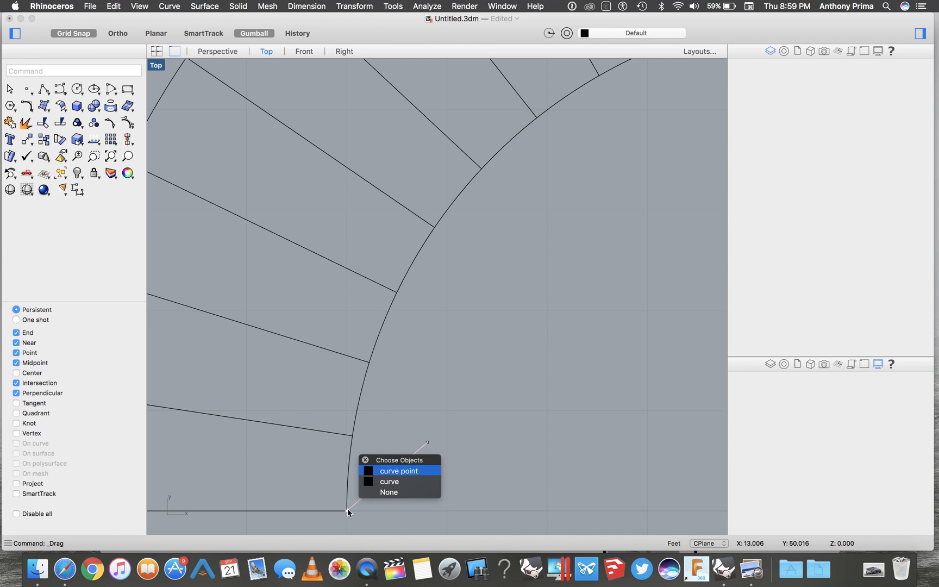
click(395, 475)
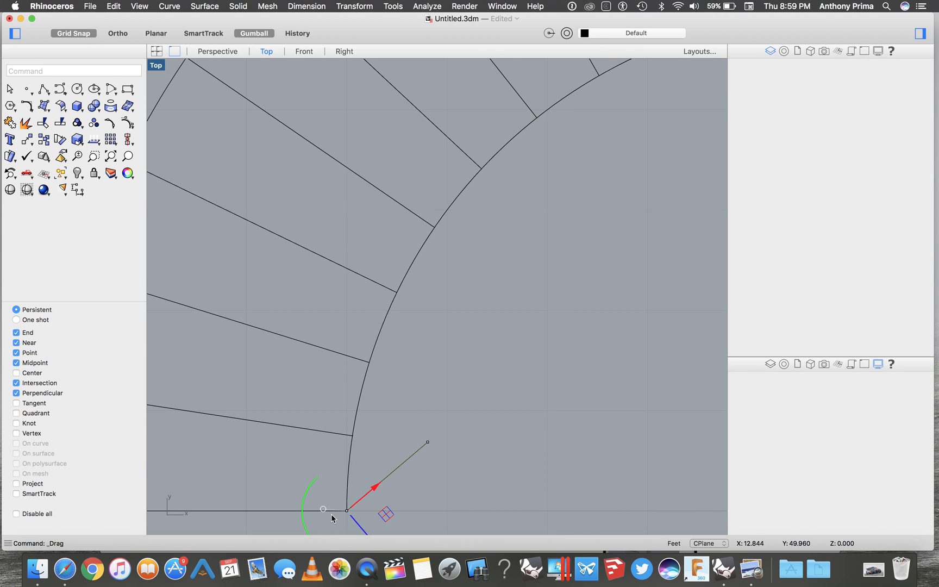
scroll(331, 514, up, 3)
scroll(331, 514, down, 5)
drag(391, 501, 429, 515)
drag(397, 393, 492, 532)
key(Delete)
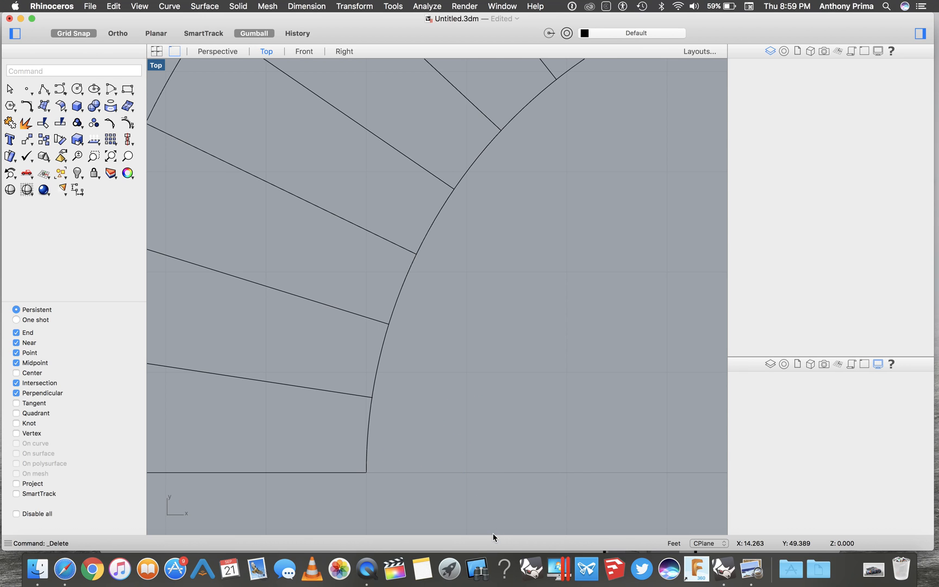
Examine the finished quarter-turn curved stair plan together with the two-flight stair plan
scroll(545, 403, down, 4)
scroll(546, 437, down, 3)
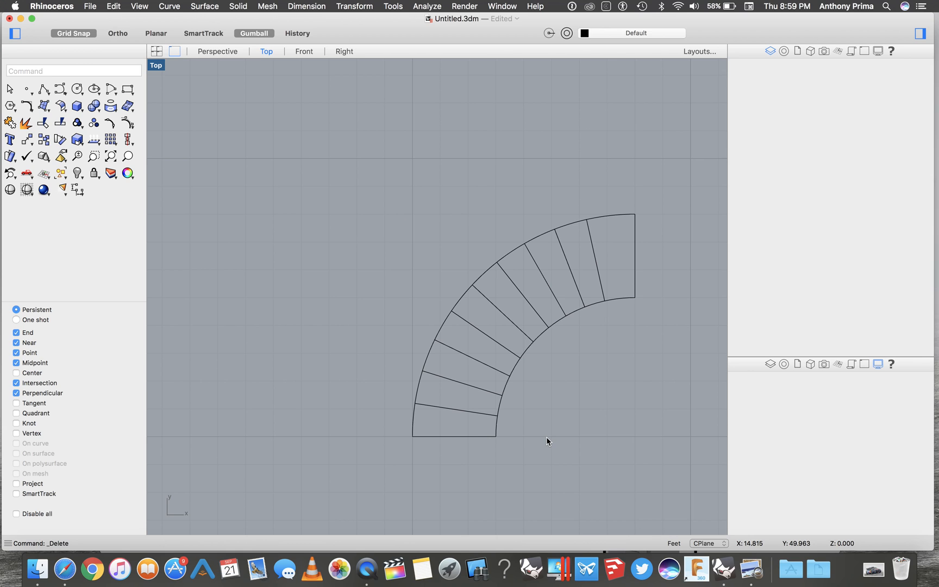
right_click(547, 438)
click(503, 484)
scroll(503, 485, down, 6)
scroll(503, 486, down, 5)
scroll(502, 485, down, 1)
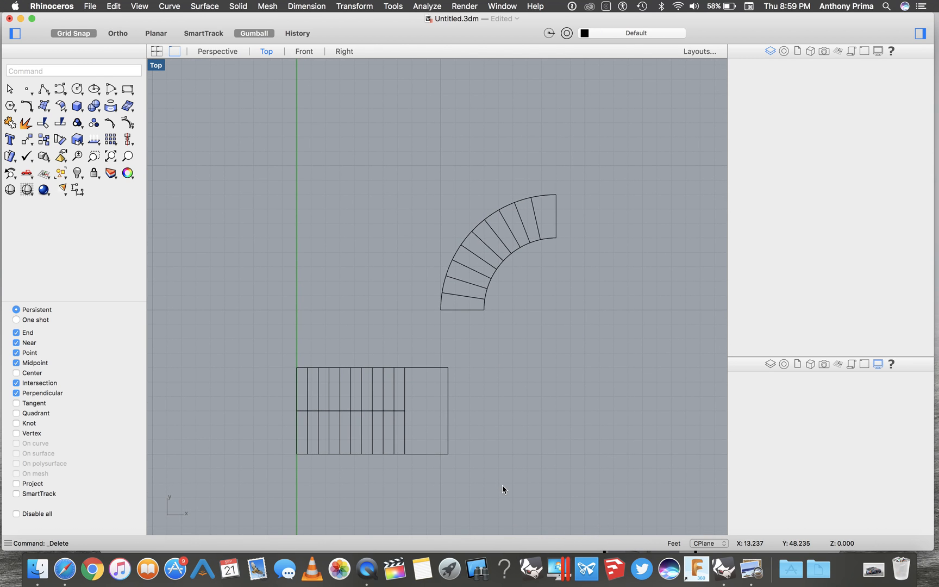